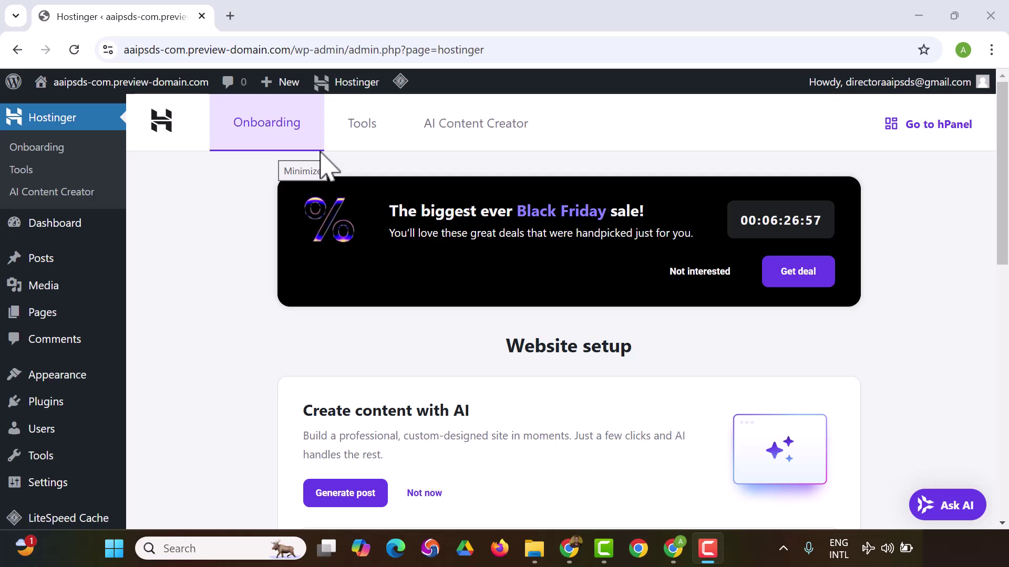
Switch to the other Chrome profile's window and open canva.com in a new tab.
click(639, 547)
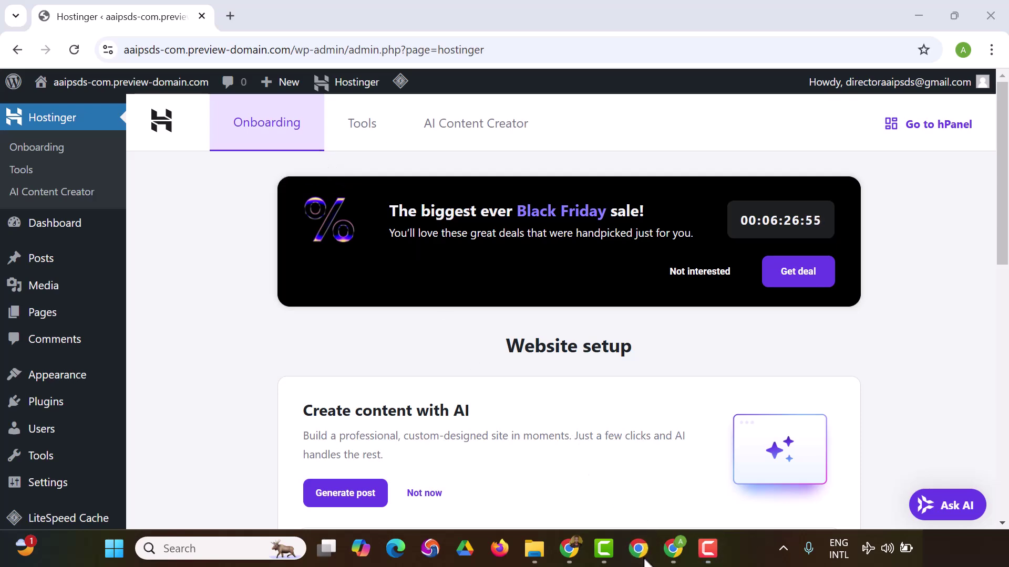
click(436, 398)
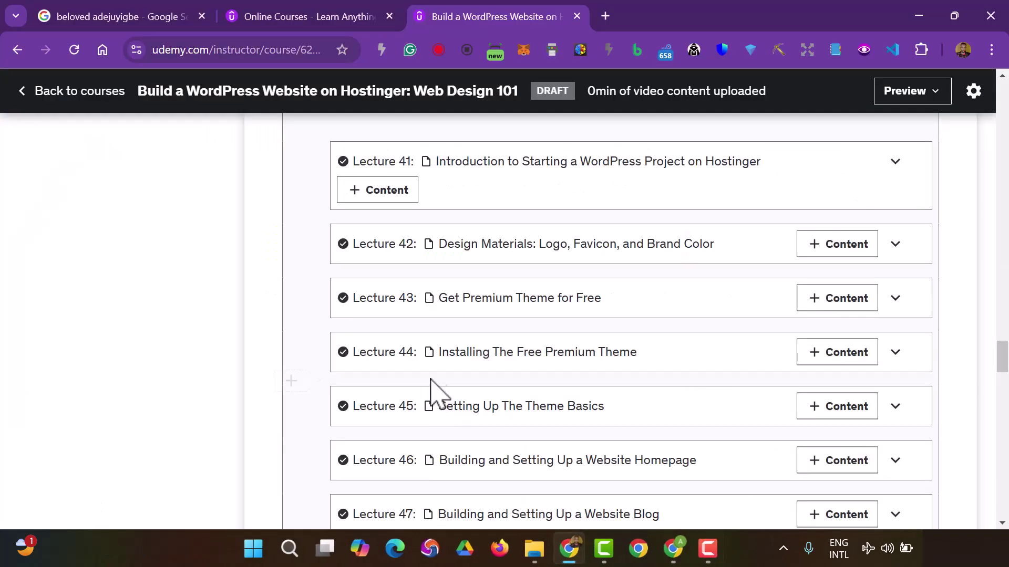
click(606, 15)
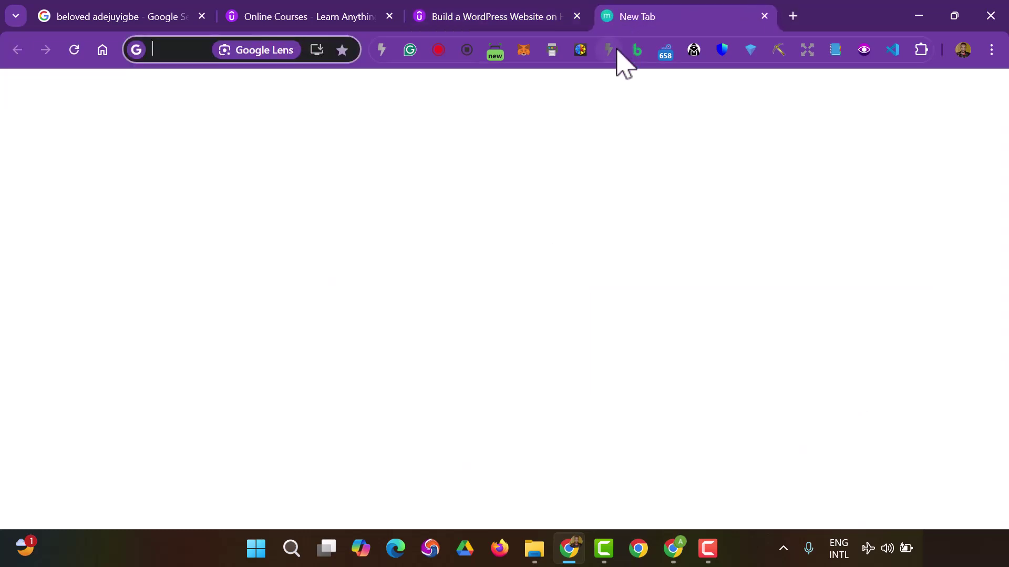
text(canv)
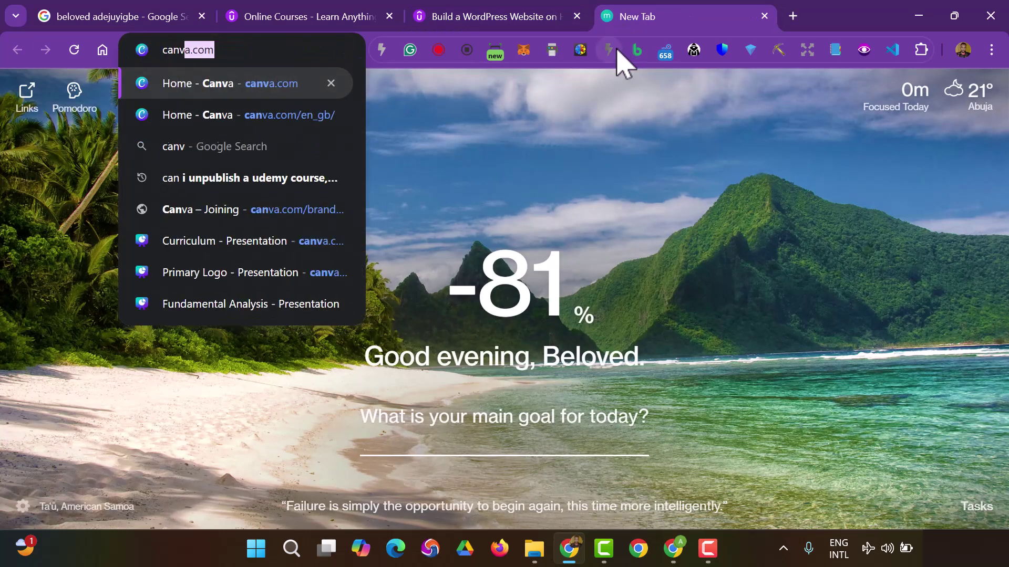
key(Return)
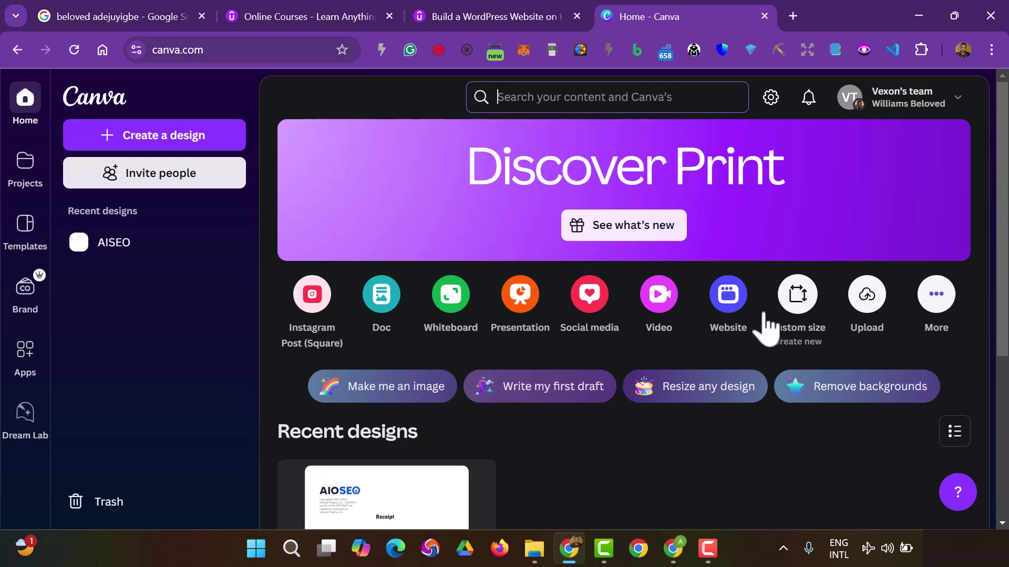
Search Canva for "logo" and open the Simple Modern Circle Design Studio Logo template for customising.
click(653, 96)
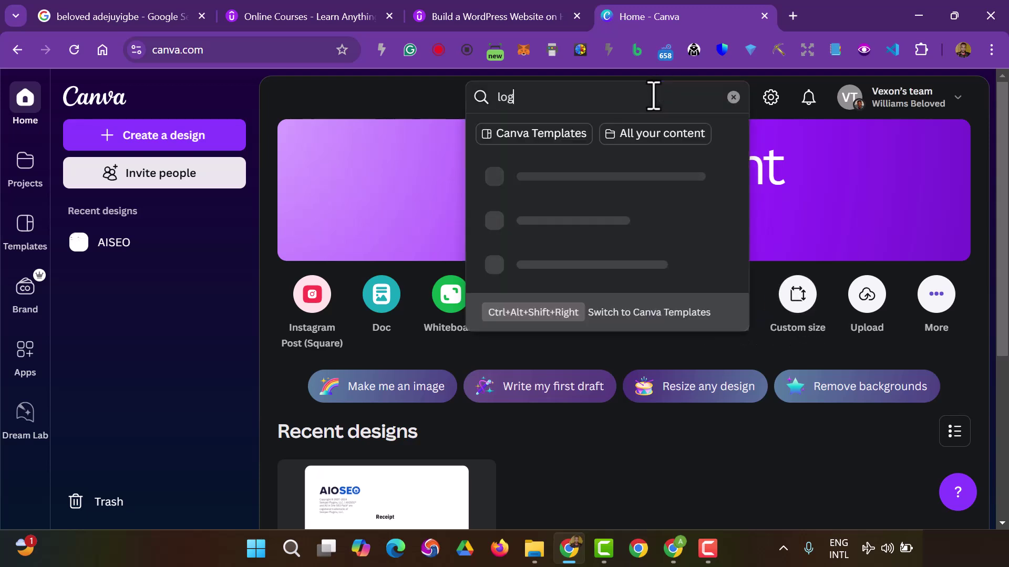
key(Return)
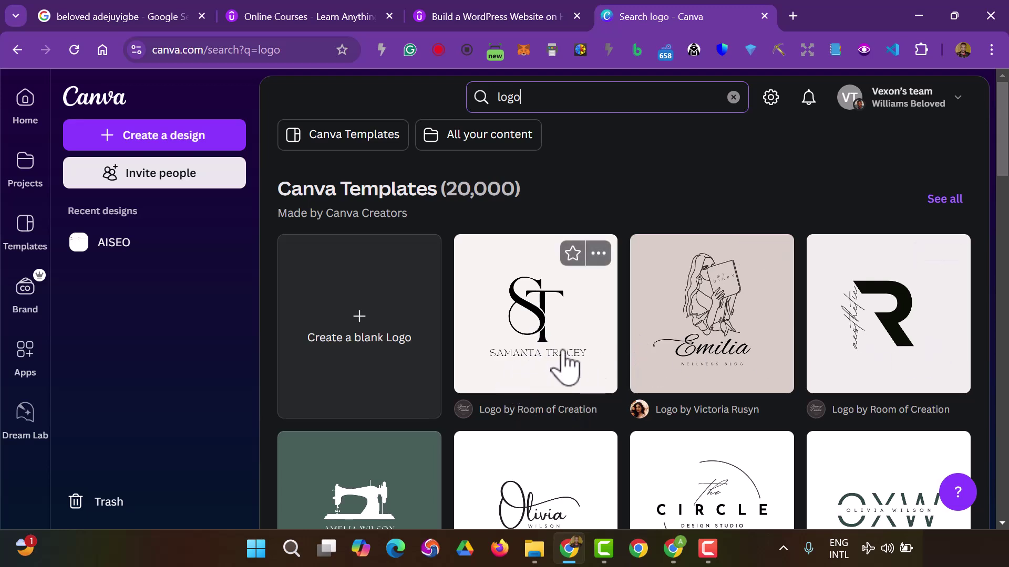
scroll(829, 494, down, 3)
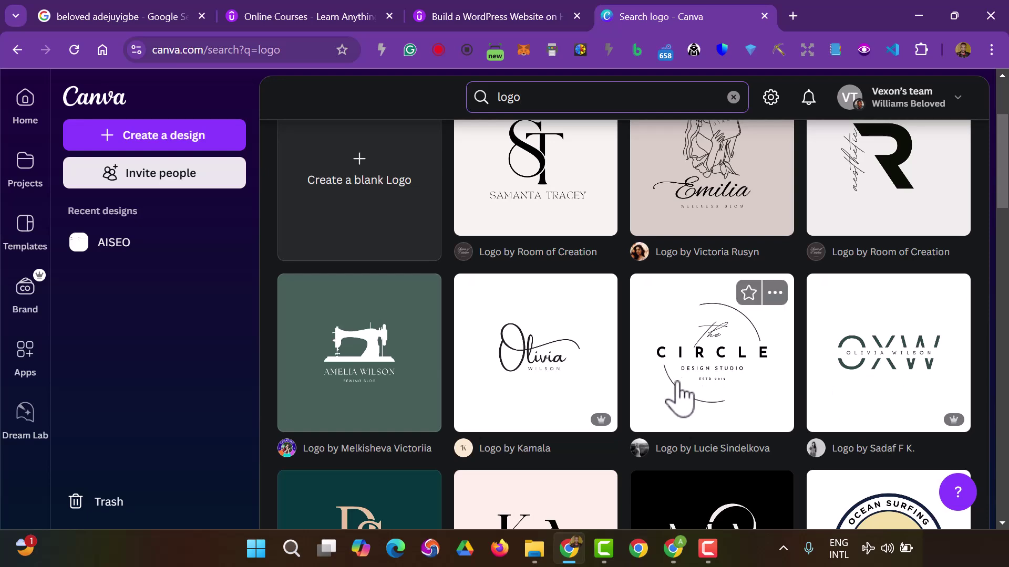
click(694, 387)
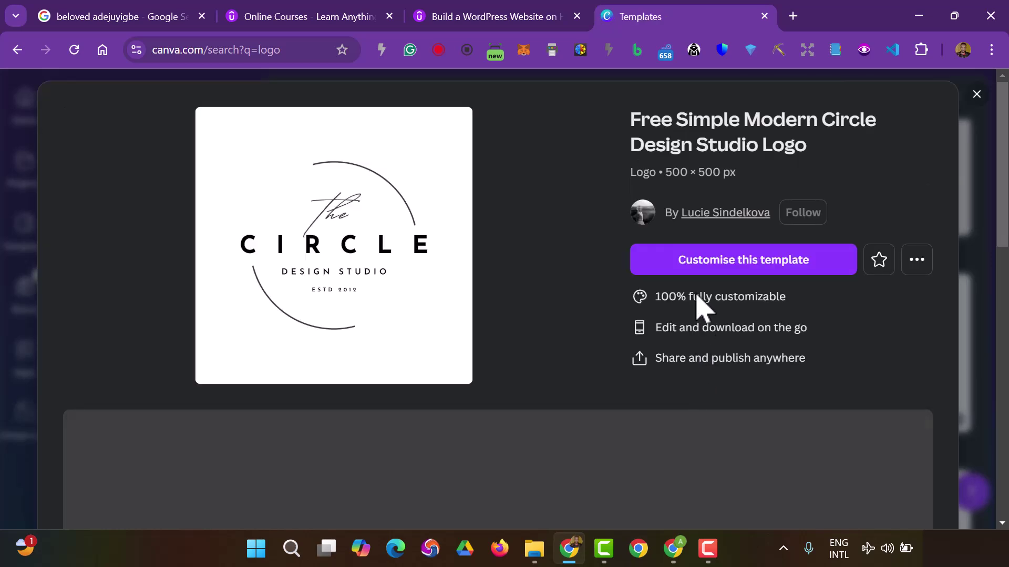
click(696, 261)
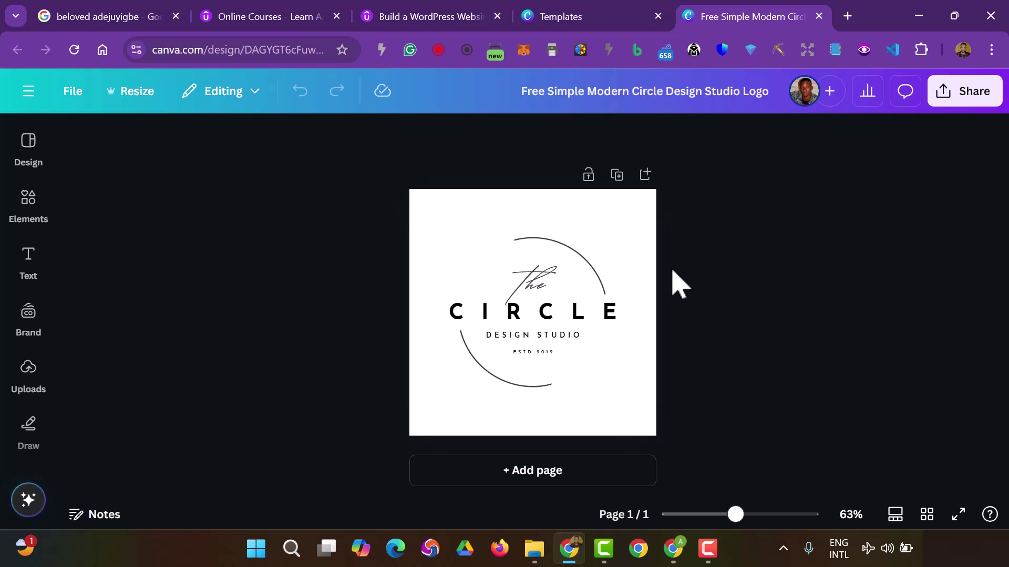
Delete the script text "the" above the CIRCLE title in the logo.
click(542, 290)
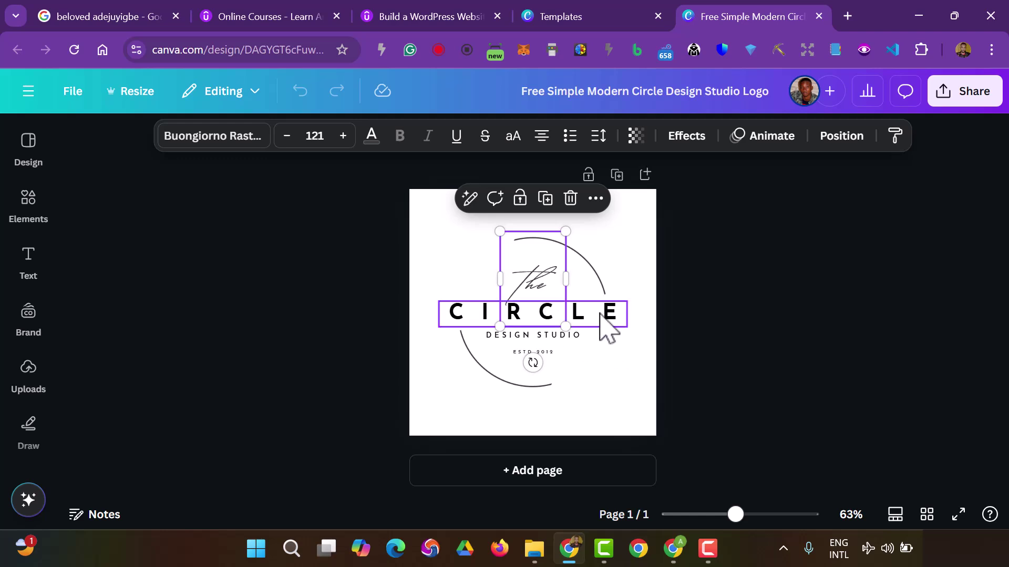
double_click(552, 288)
click(721, 293)
click(554, 274)
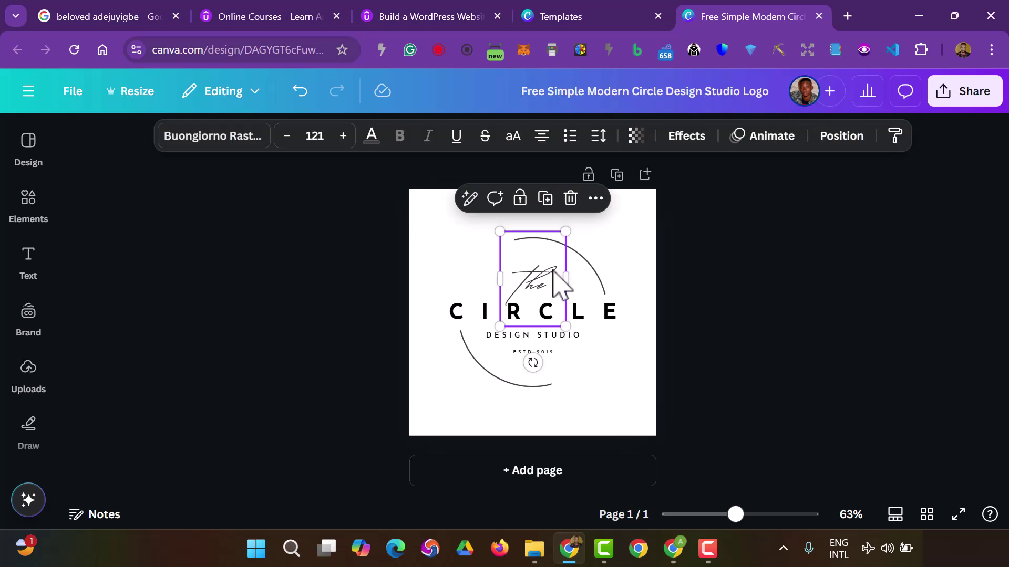
key(Delete)
Search the design elements for "voice" and restrict the results to graphics.
click(18, 217)
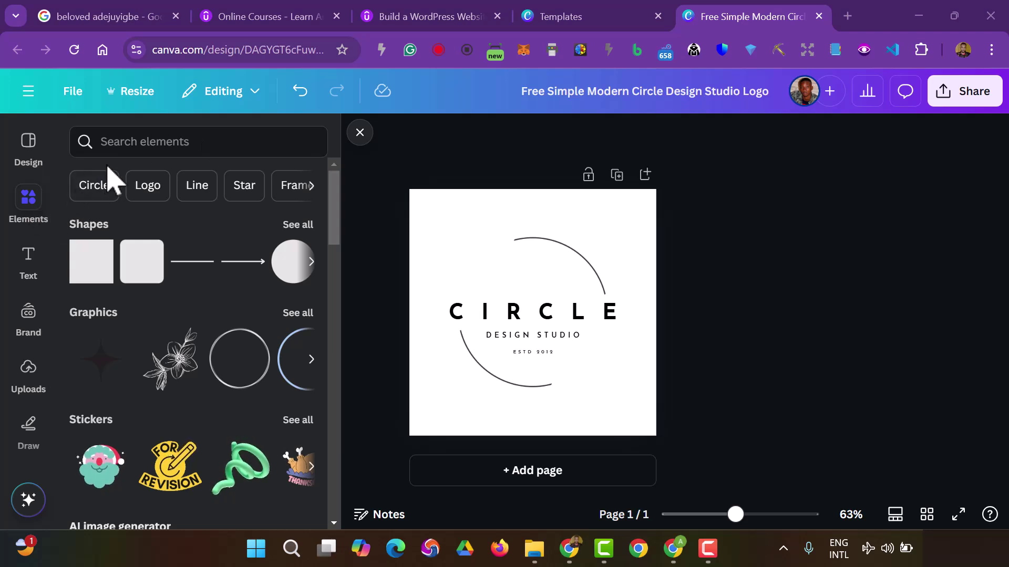
click(119, 147)
text(v)
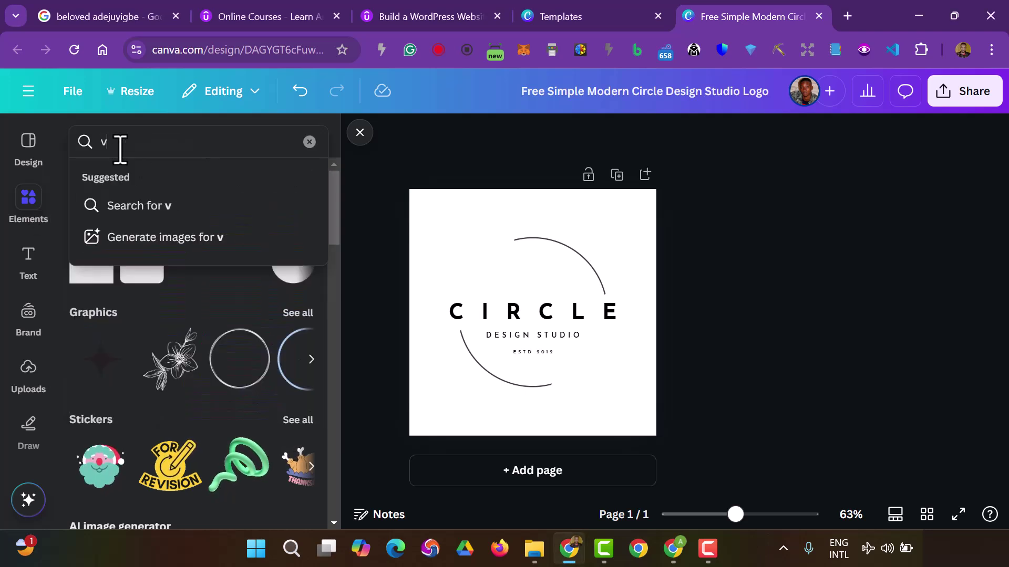
text(oice)
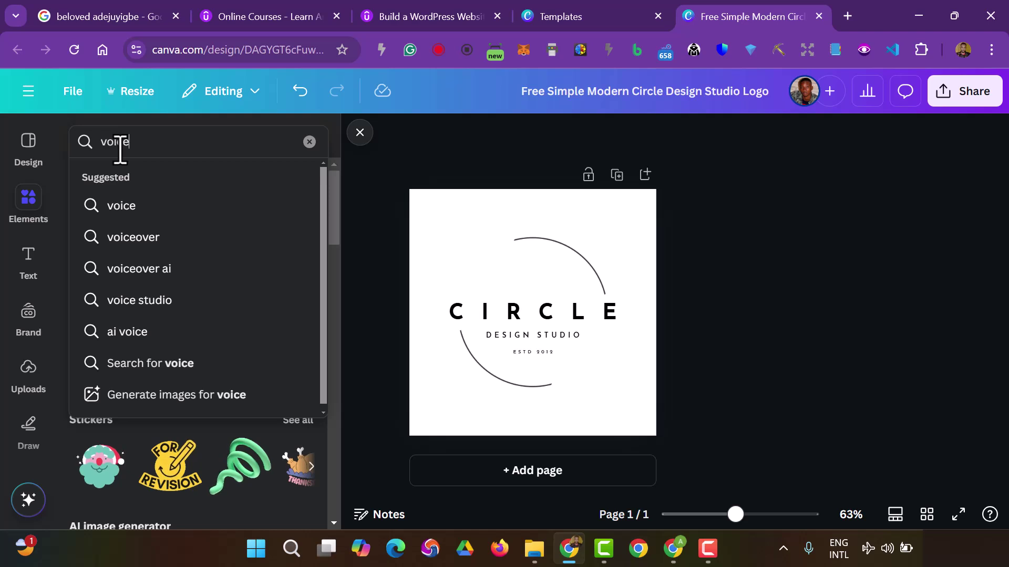
key(Return)
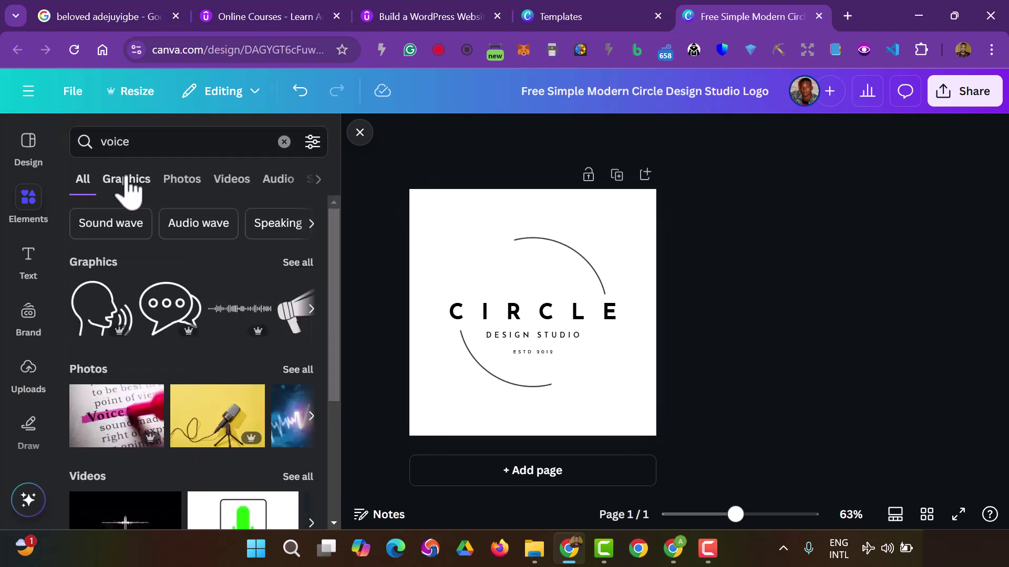
click(126, 183)
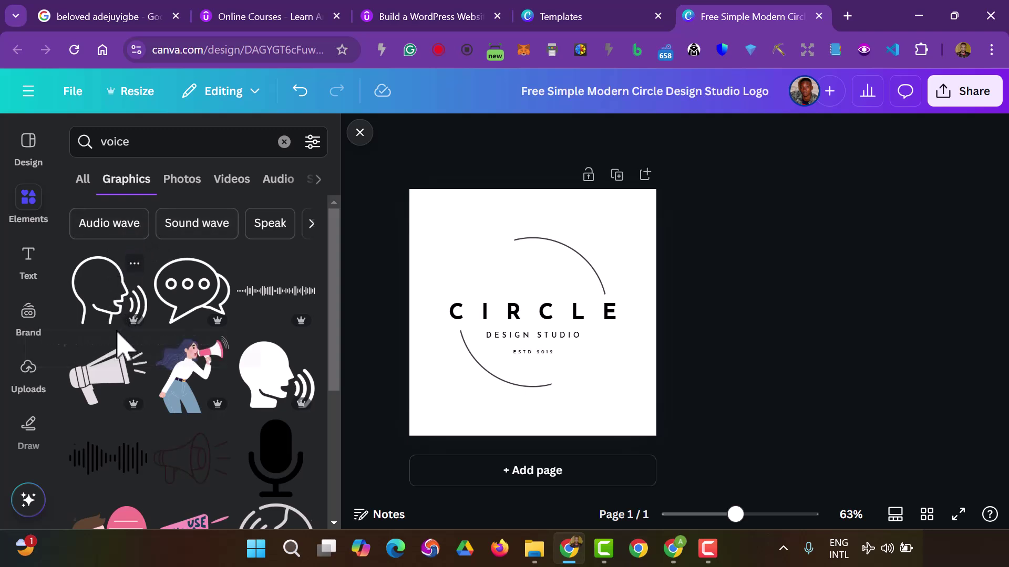
Place the microphone graphic with sound-wave lines inside the circle, directly above the CIRCLE title.
scroll(120, 339, down, 2)
scroll(120, 342, down, 5)
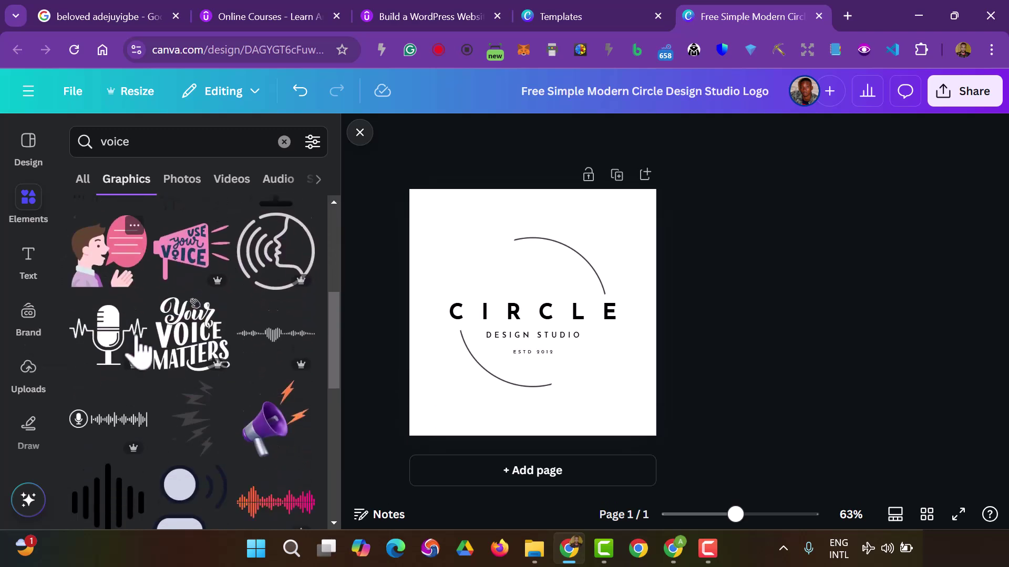
drag(115, 331, 526, 262)
click(855, 359)
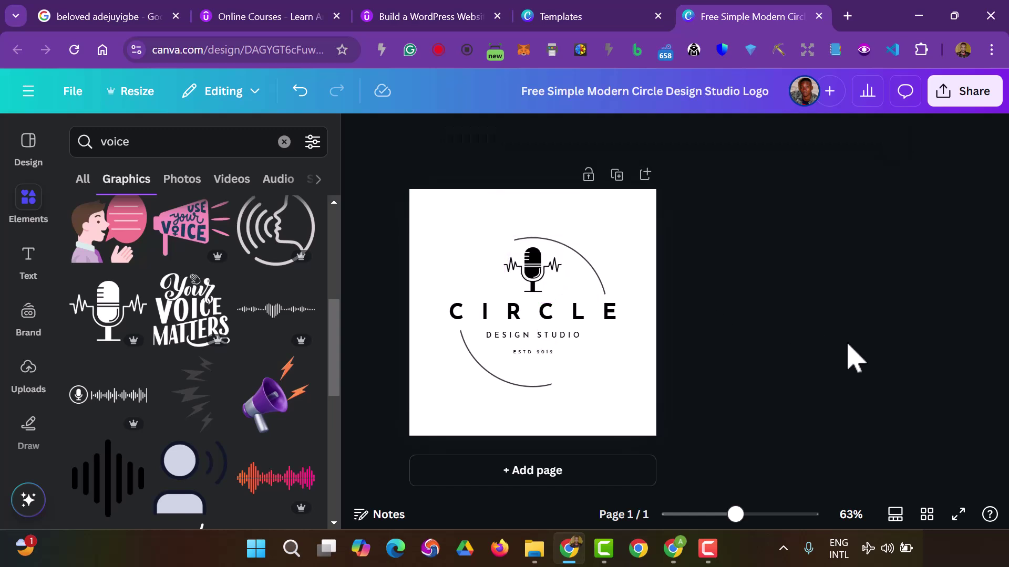
Replace the CIRCLE title with "VOICE".
click(604, 332)
double_click(603, 330)
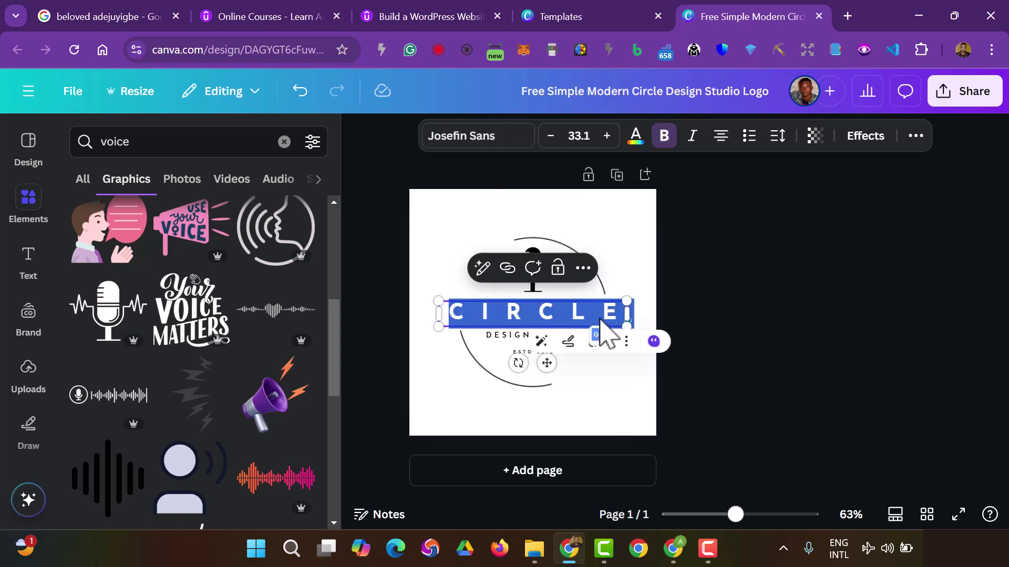
text(VO)
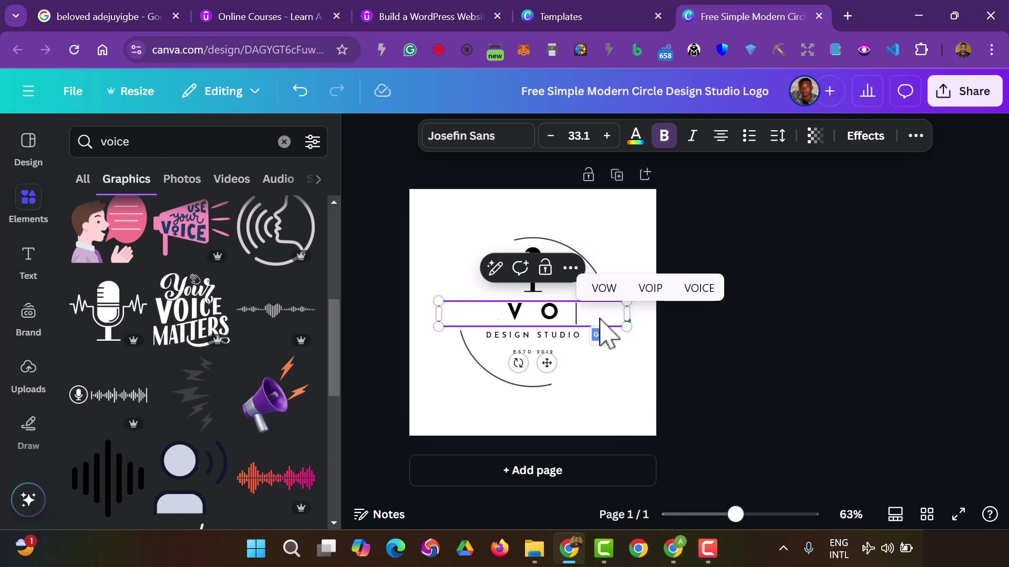
text(ICE)
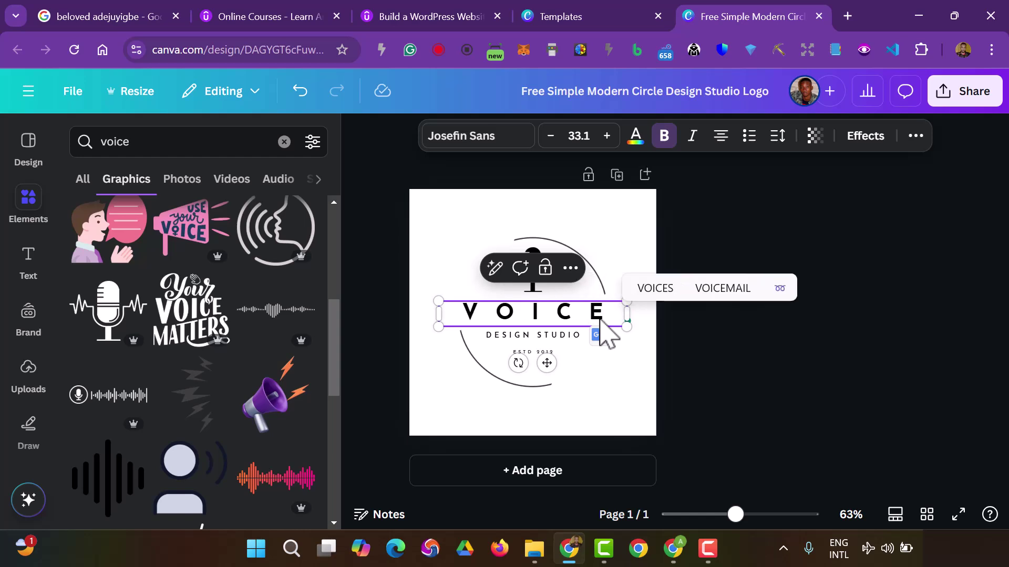
click(834, 361)
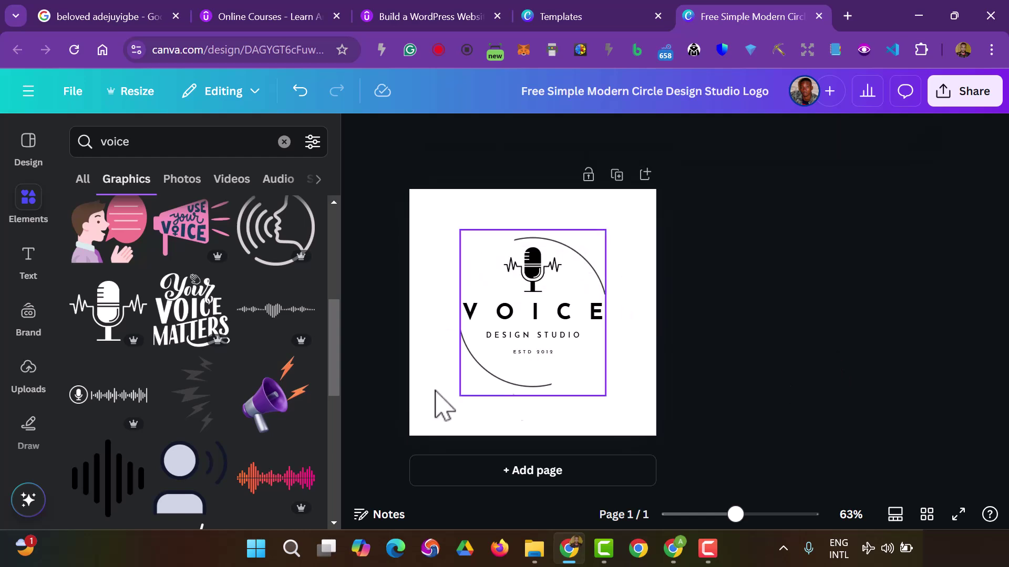
Replace the DESIGN STUDIO line with "OF PEACE".
click(577, 338)
click(576, 339)
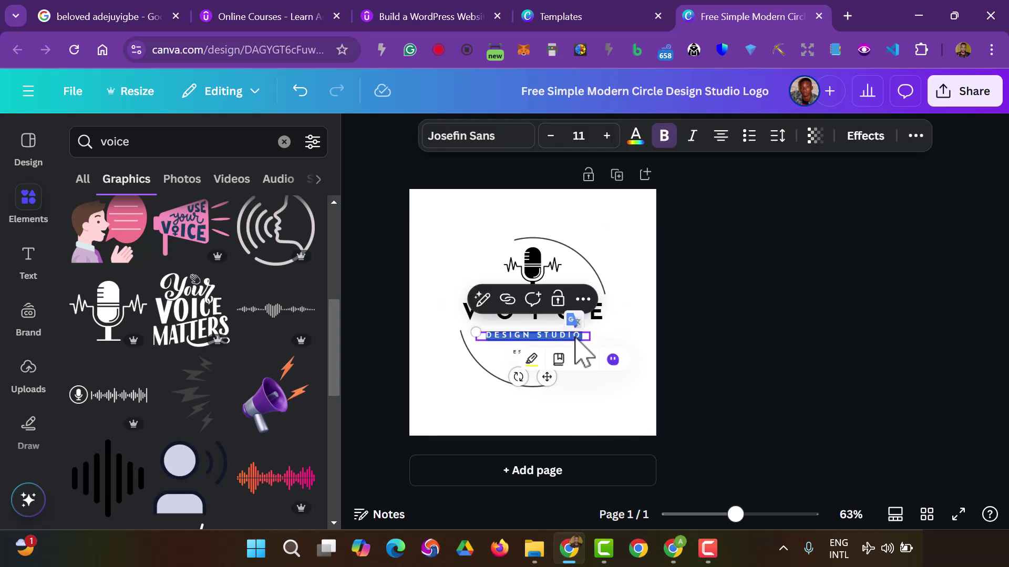
text(OF P)
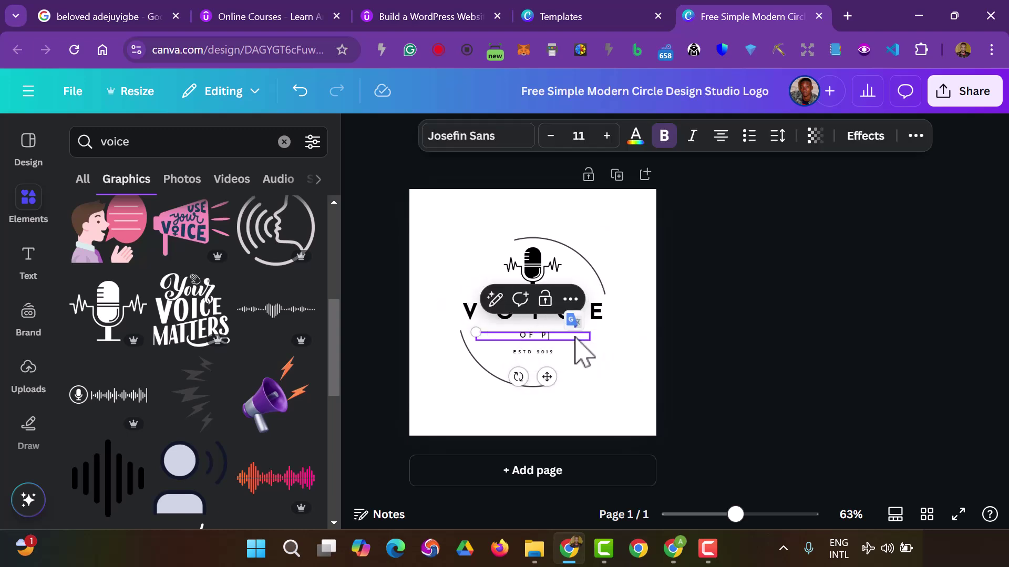
text(ER)
key(BackSpace)
text(ACE)
key(Return)
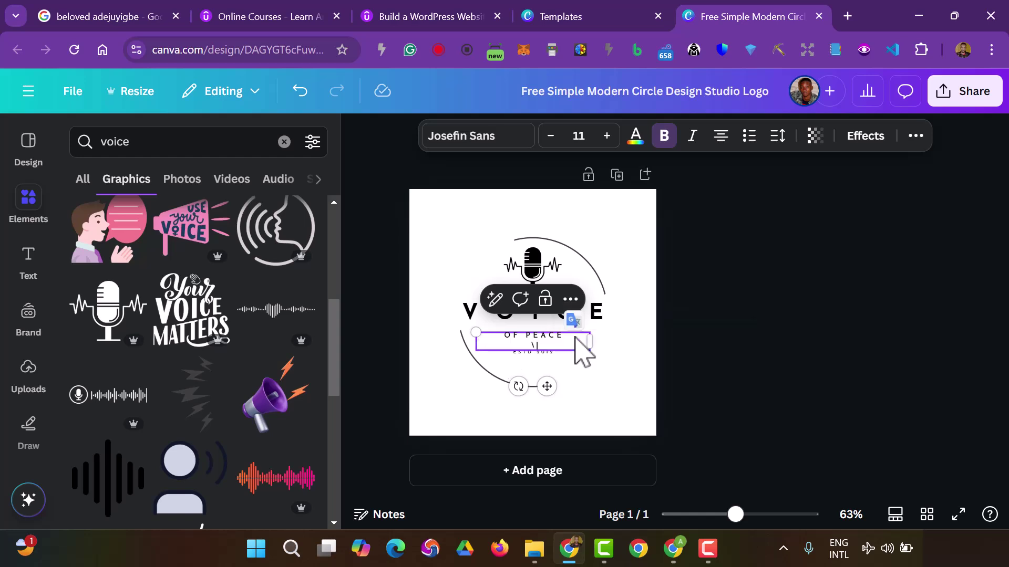
key(BackSpace)
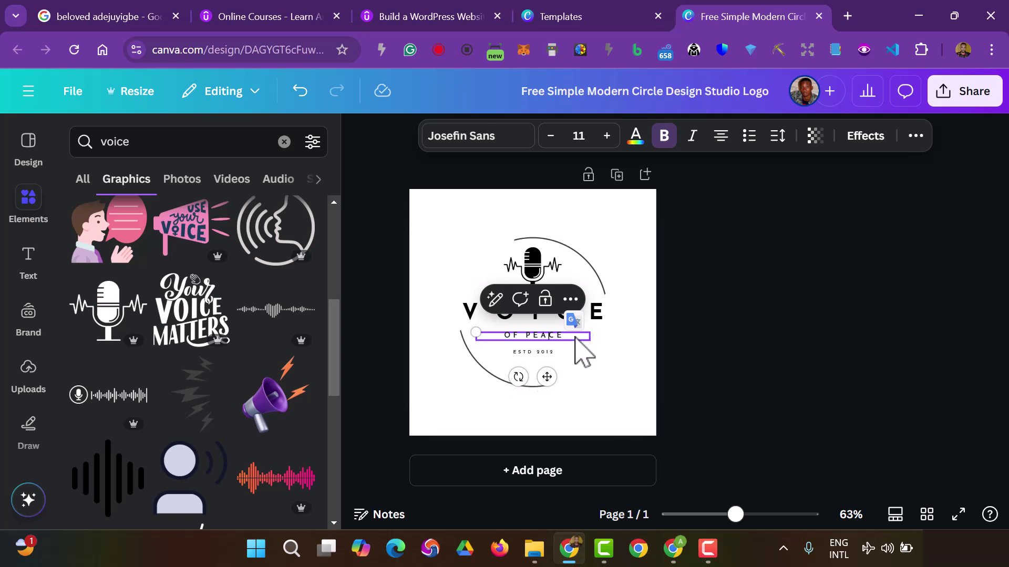
key(Return)
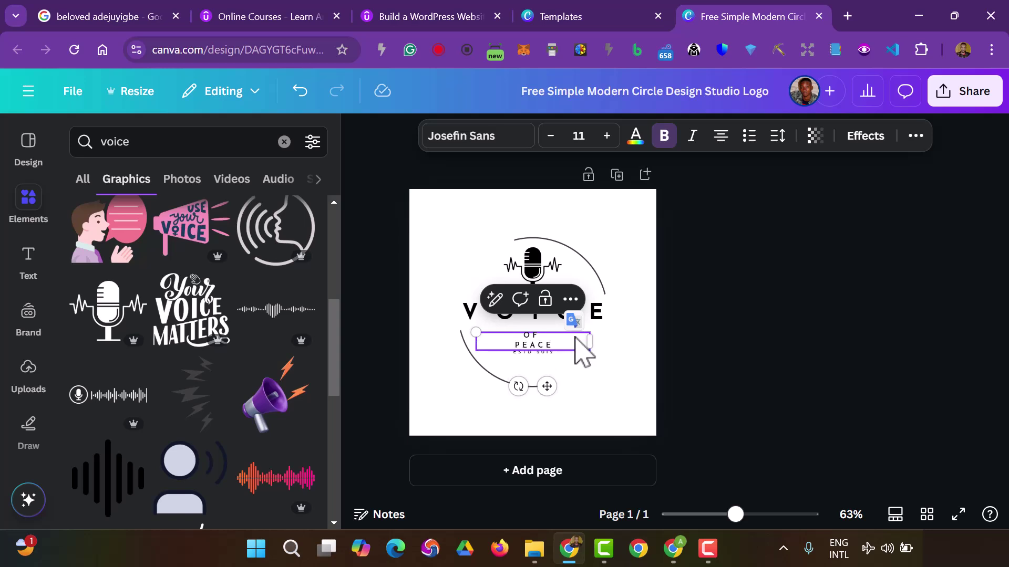
key(BackSpace)
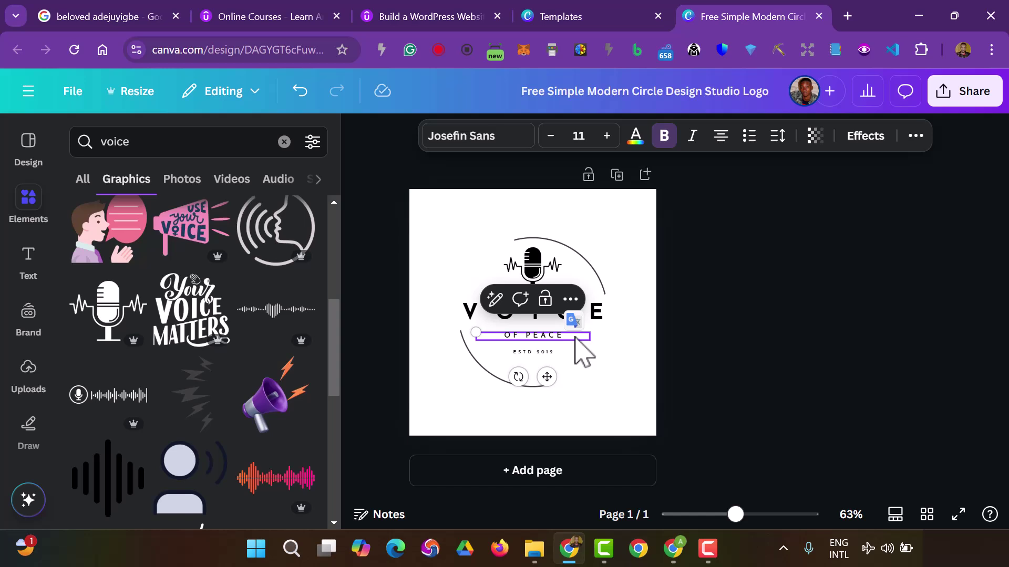
click(770, 356)
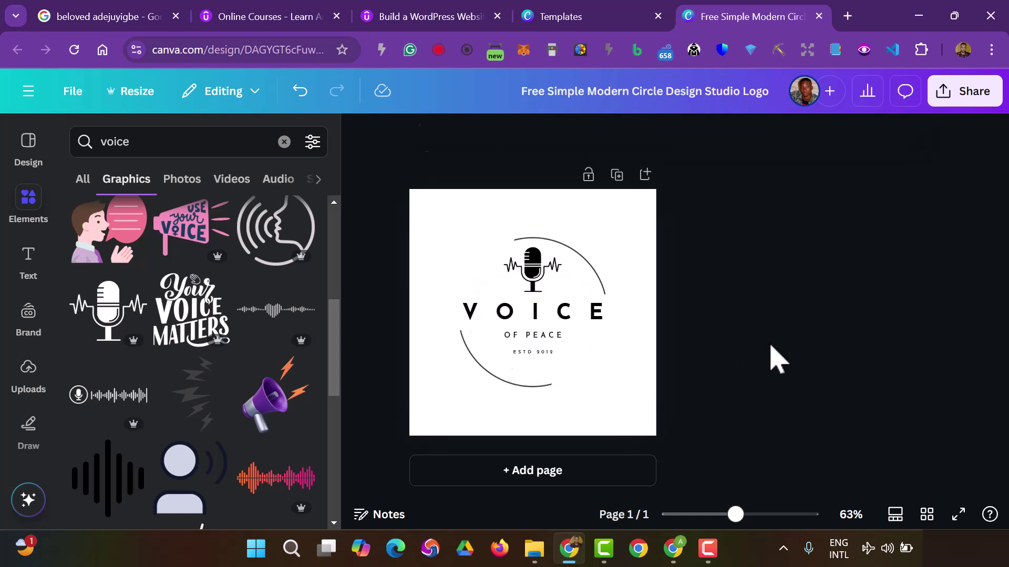
Replace the small ESTD 2012 line with "OF".
double_click(535, 353)
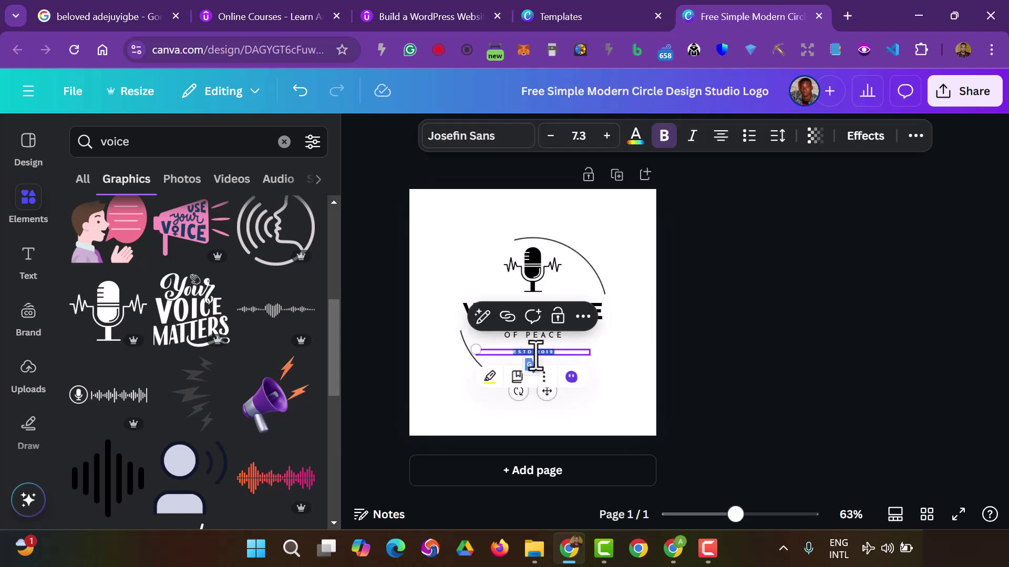
text(OF)
click(796, 389)
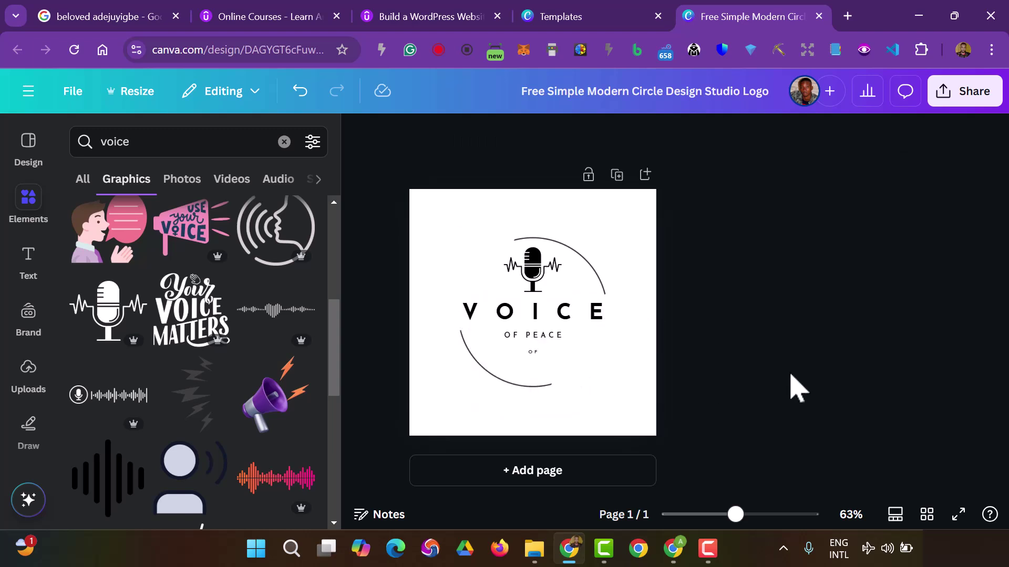
Delete the small OF line and the OF PEACE line beneath the VOICE title.
drag(552, 336, 555, 368)
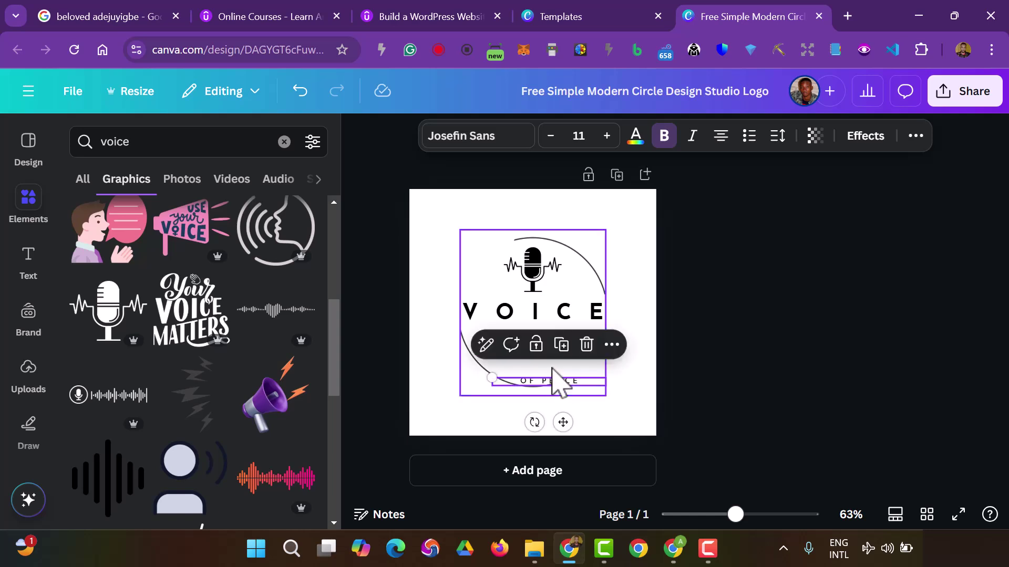
click(423, 395)
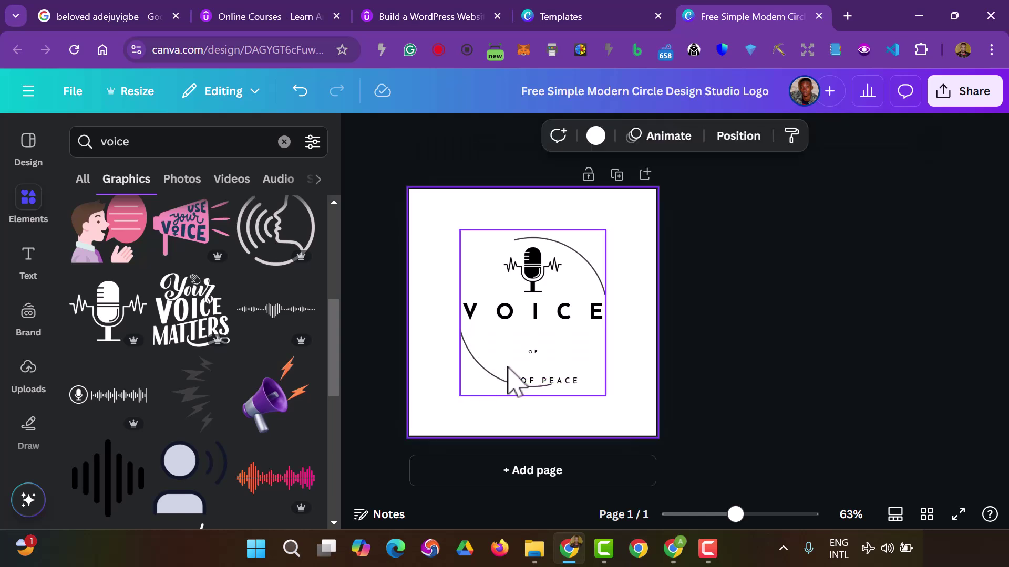
click(534, 354)
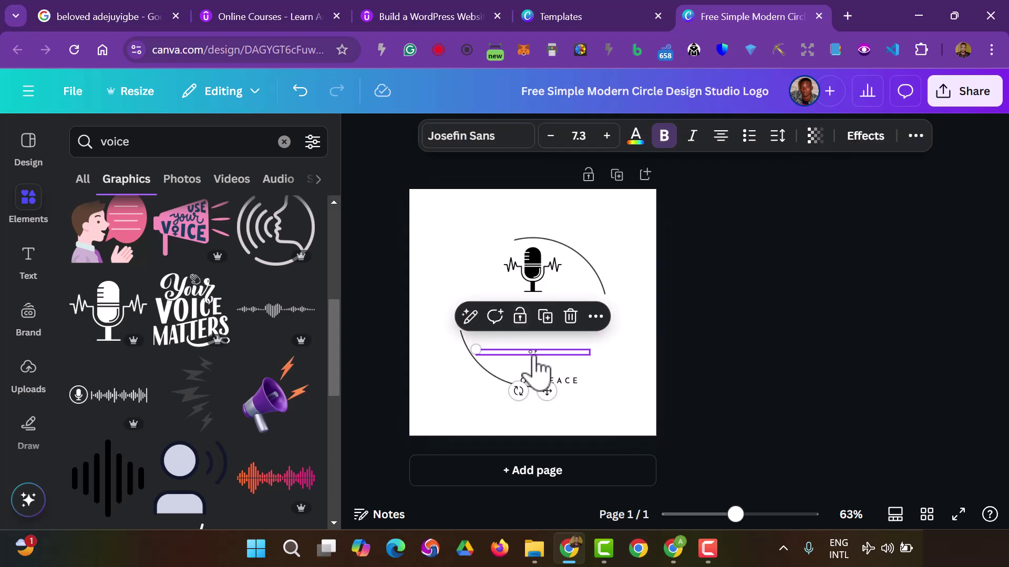
key(Delete)
click(562, 382)
key(Delete)
Duplicate the VOICE title, place the copy directly beneath it and change the copy's text to "OF".
click(553, 320)
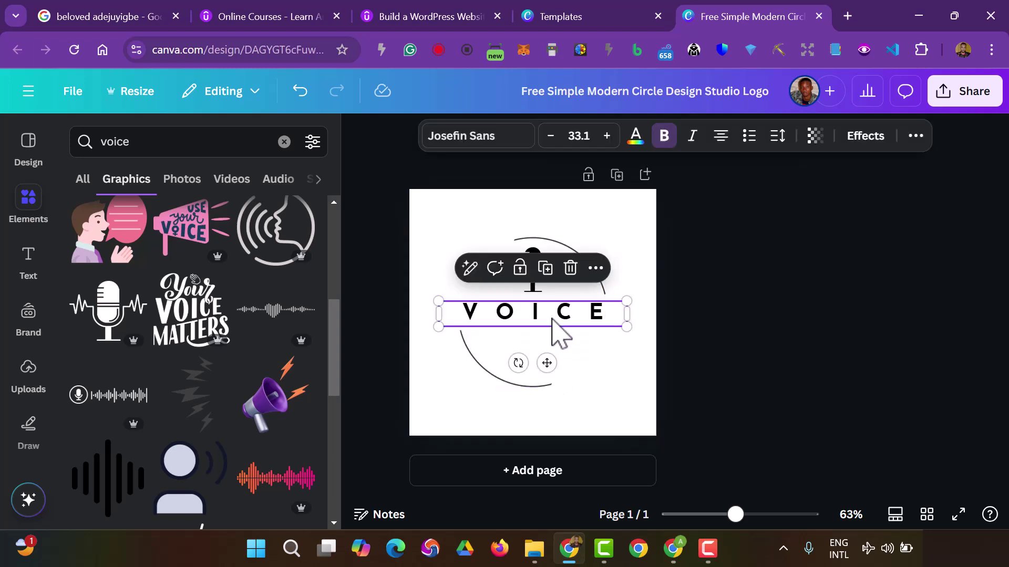
key(ctrl+d)
drag(556, 326, 552, 338)
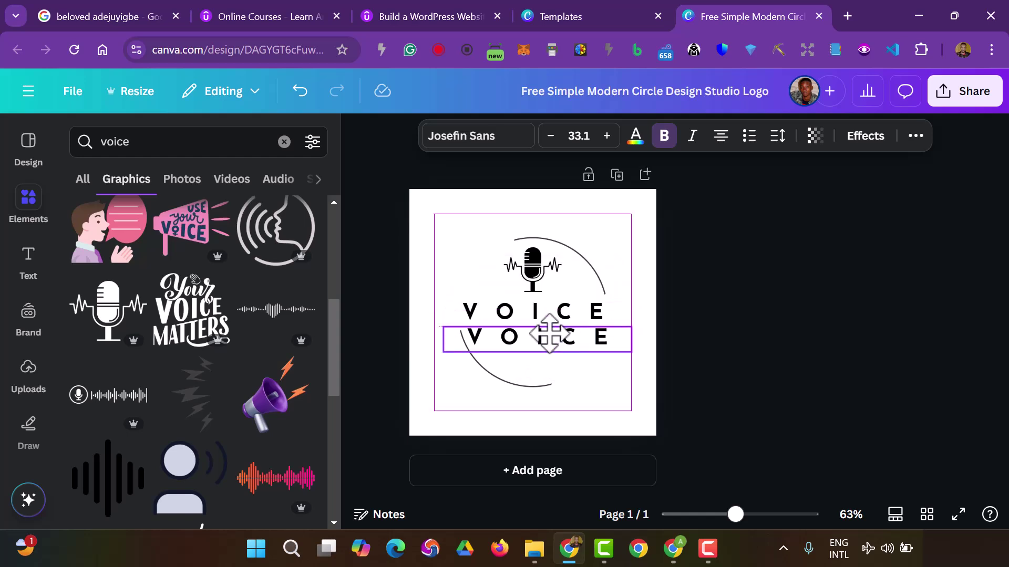
double_click(552, 338)
text(OF)
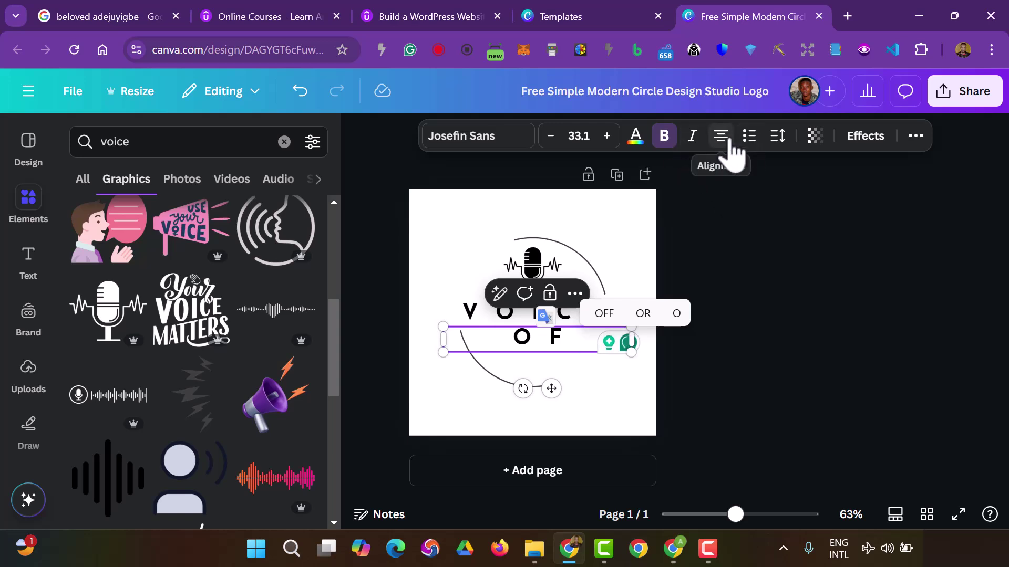
Set the letter spacing of the OF line to 0.
click(916, 136)
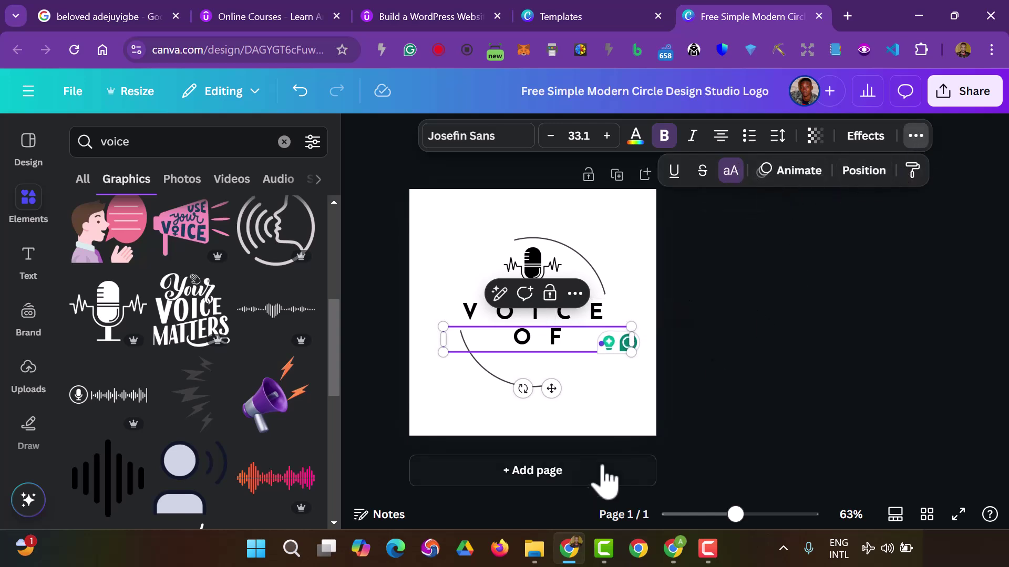
click(552, 344)
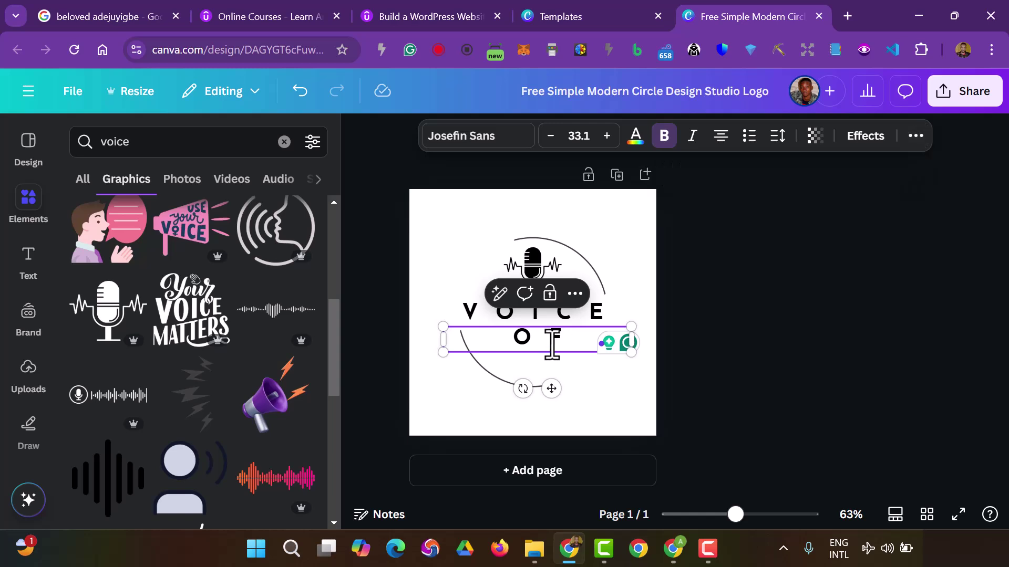
text(O)
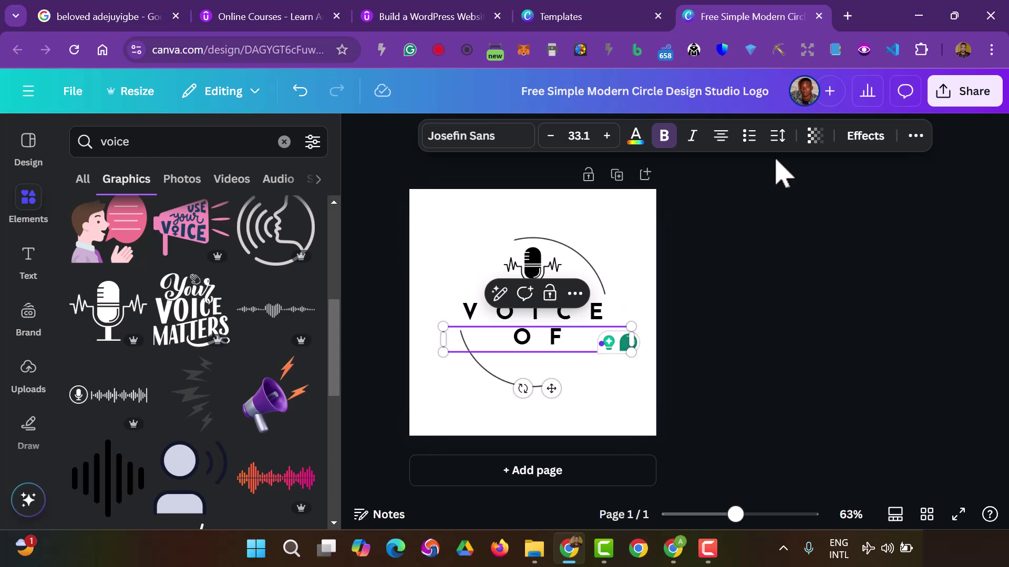
click(777, 137)
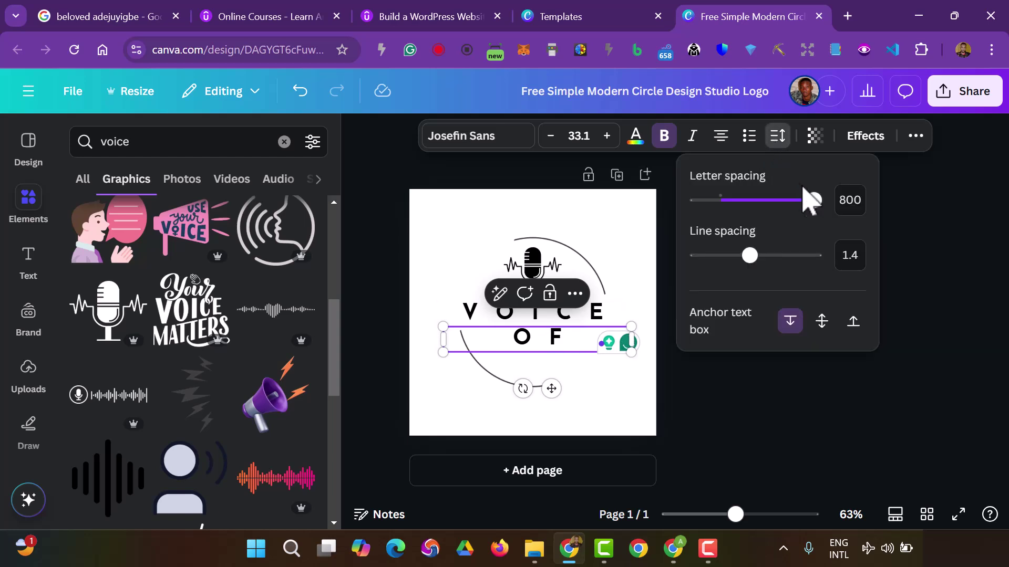
drag(811, 200, 720, 200)
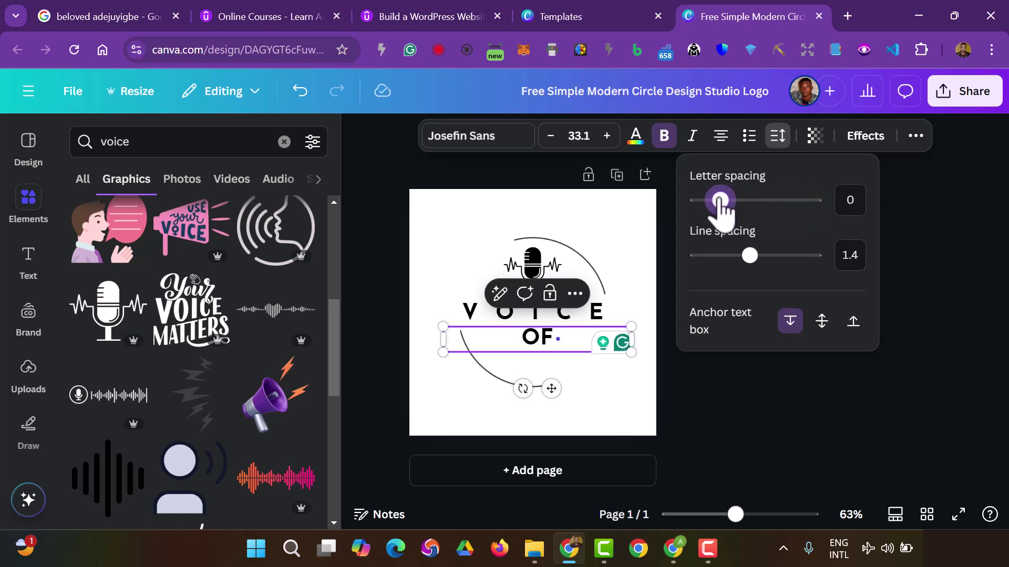
click(968, 326)
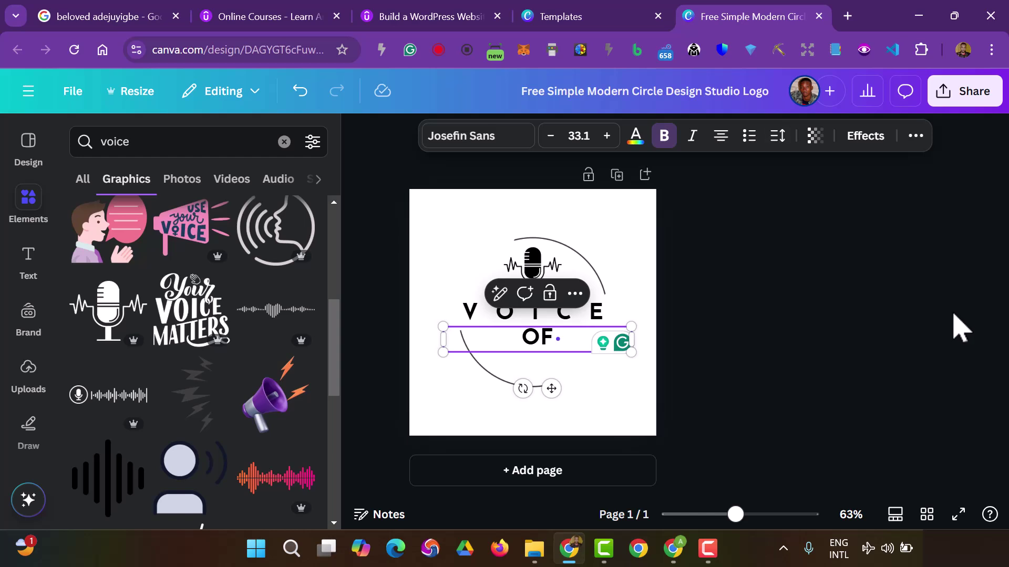
click(905, 344)
Duplicate the VOICE title, place the copy below the OF line and change its text to "PEACE".
click(585, 321)
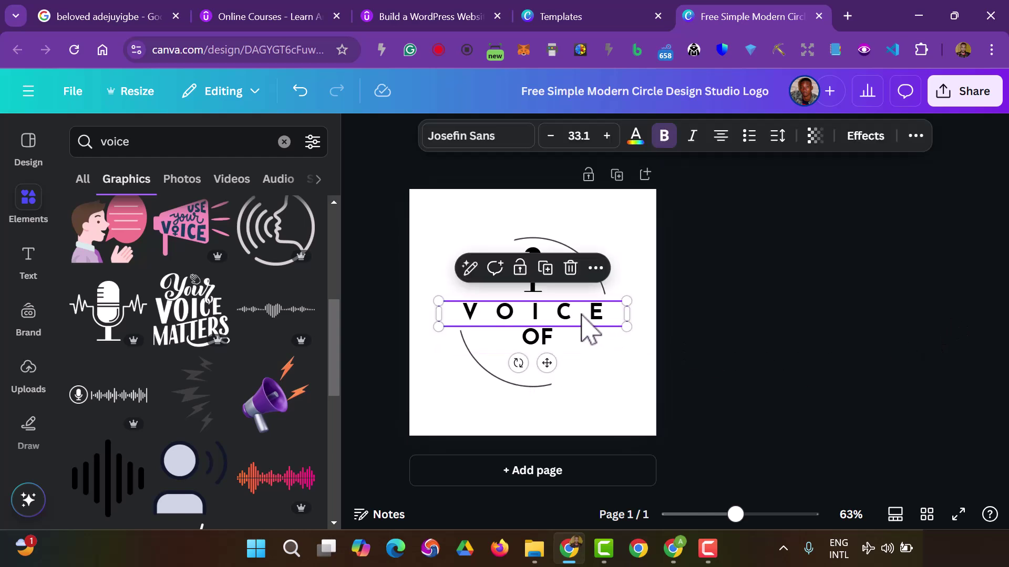
key(ctrl+d)
drag(582, 314, 582, 366)
double_click(584, 363)
text(PEACE)
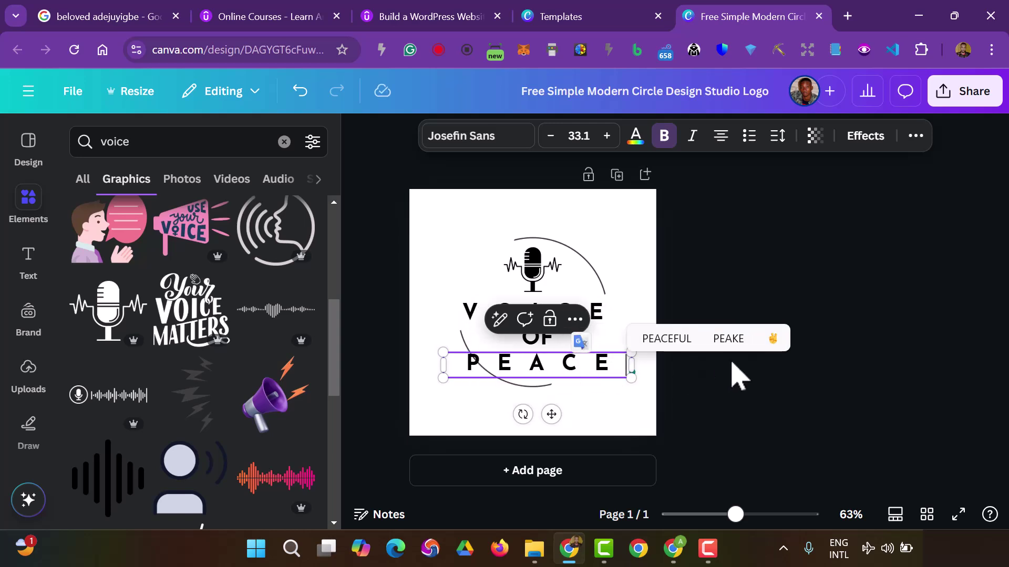
click(707, 274)
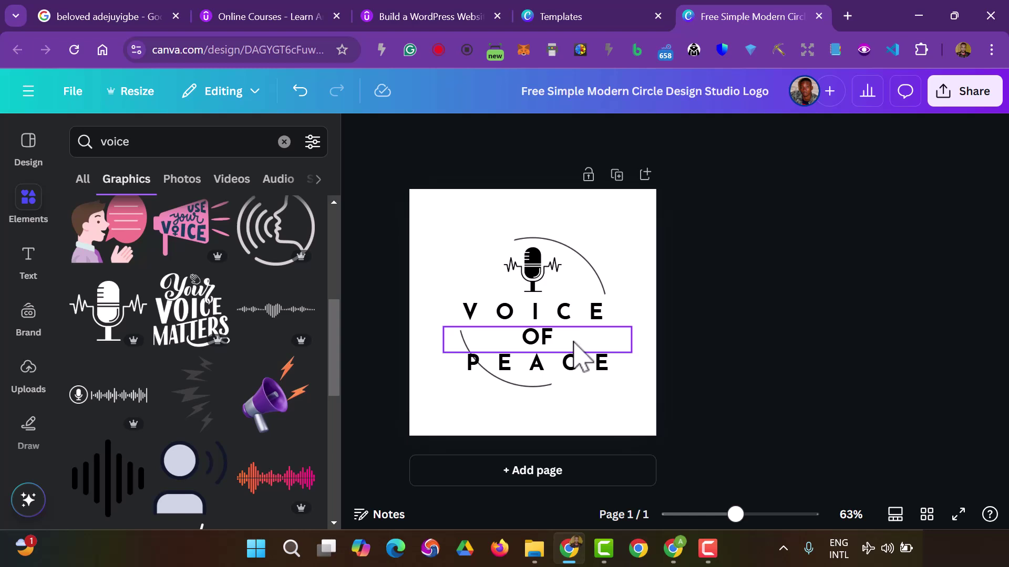
Shrink the OF and PEACE lines, with PEACE at about font size 22.9, and stack them centred closely under VOICE.
click(577, 349)
drag(632, 340, 533, 333)
click(581, 371)
mouse_move(583, 373)
mouse_down()
mouse_move(581, 353)
mouse_move(615, 364)
mouse_move(574, 362)
mouse_up()
drag(509, 351, 538, 353)
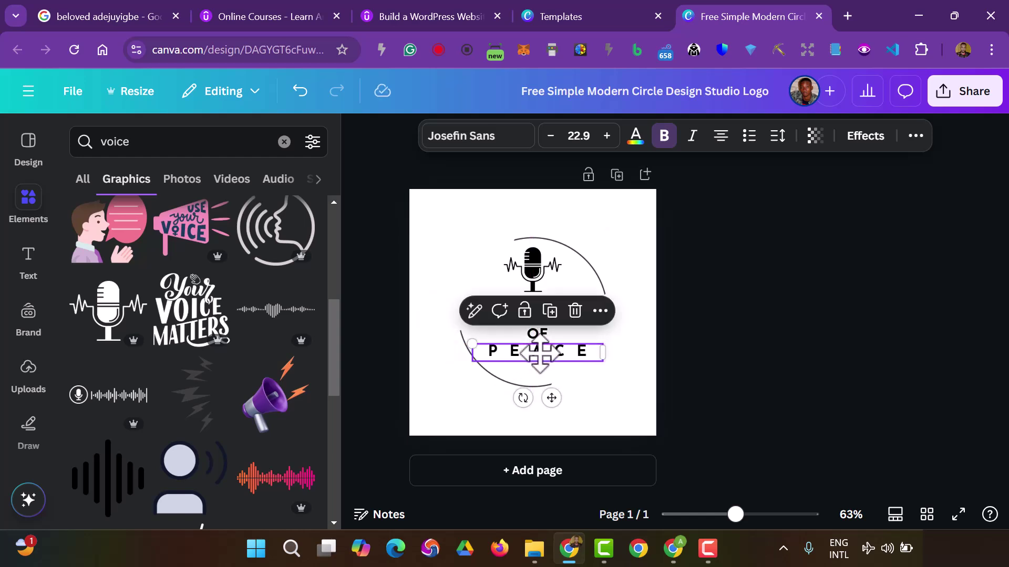
click(782, 357)
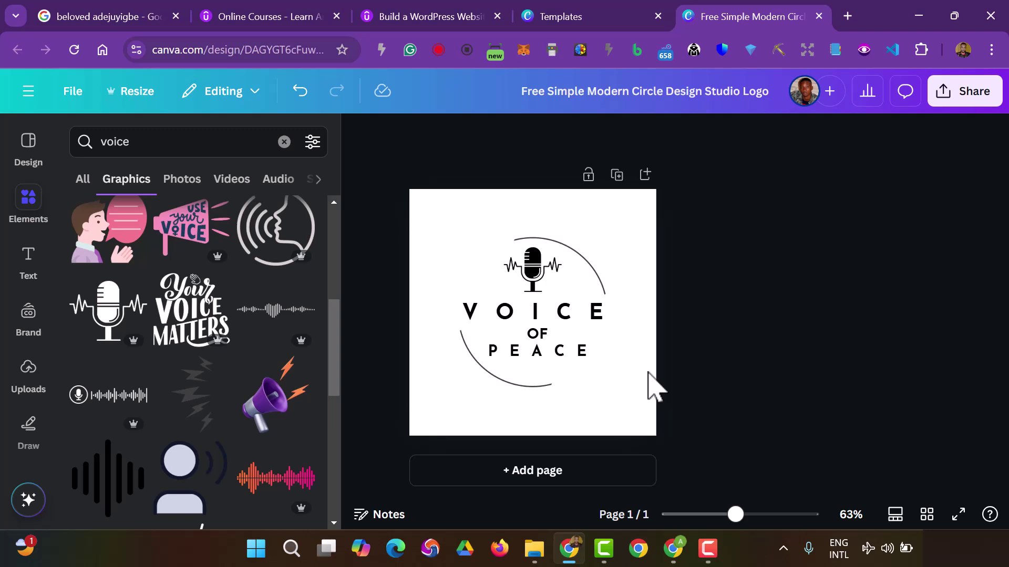
Rename the design as "Voice of peace".
click(627, 91)
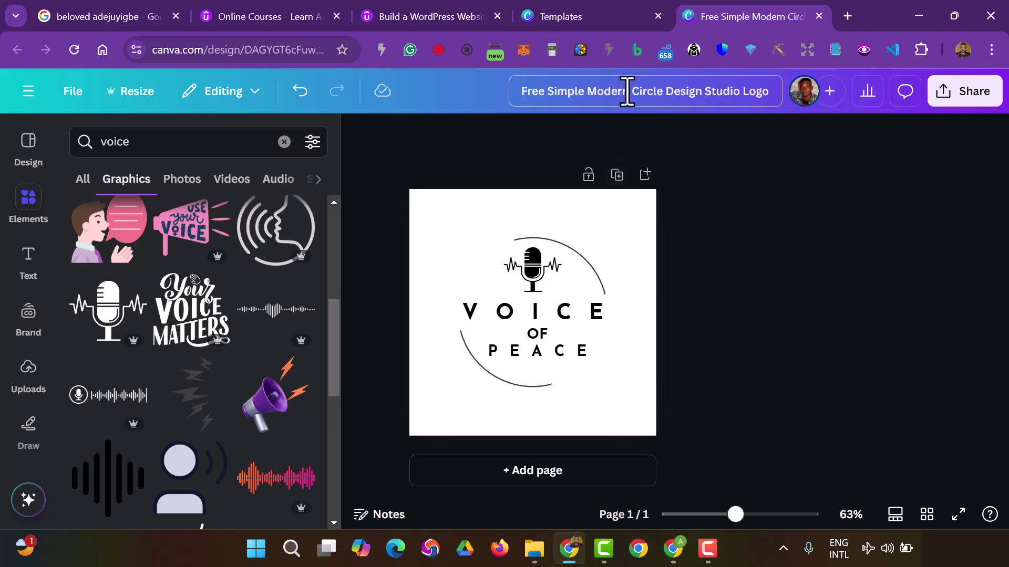
key(ctrl+a)
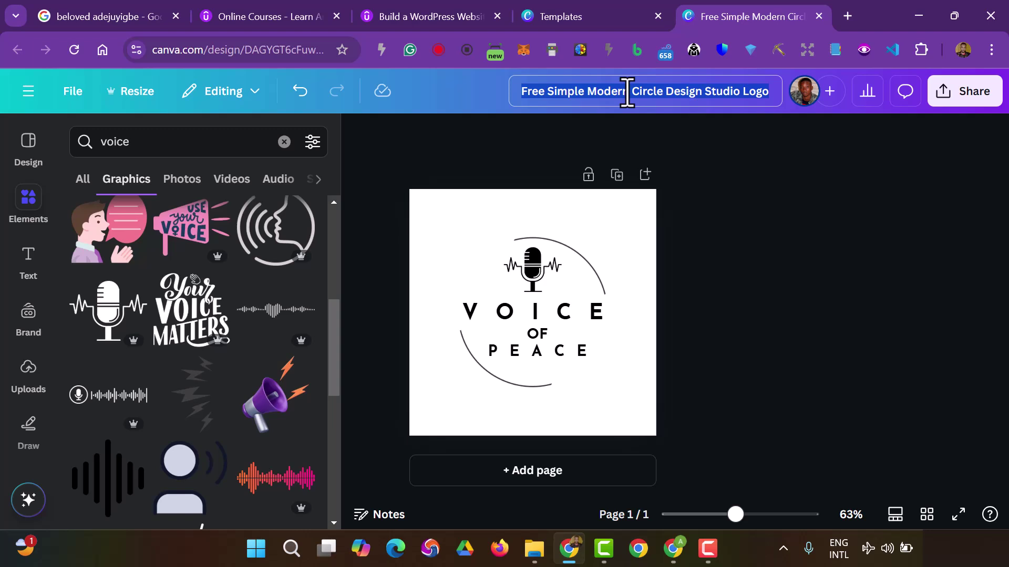
text(V)
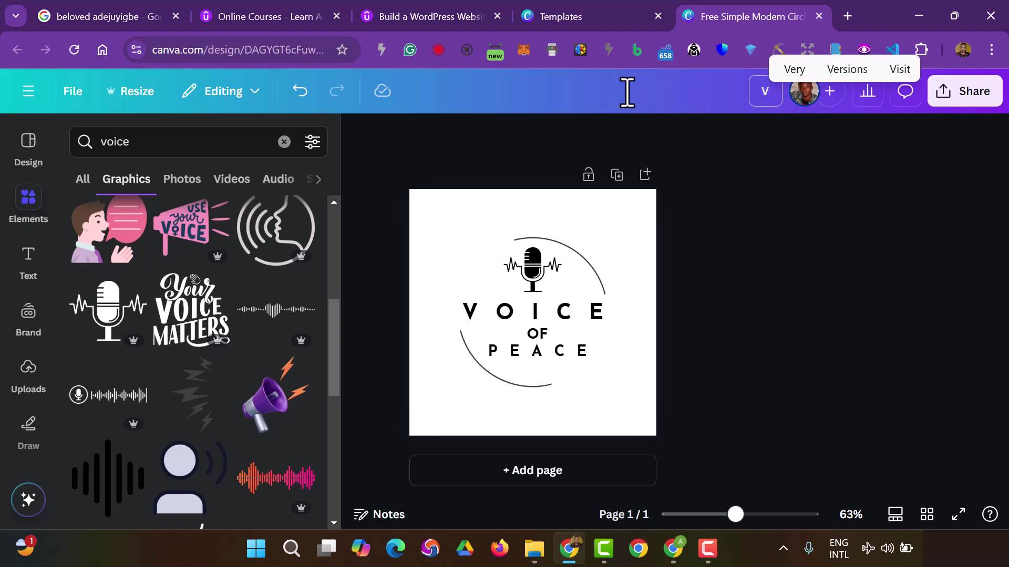
text(oice of peace)
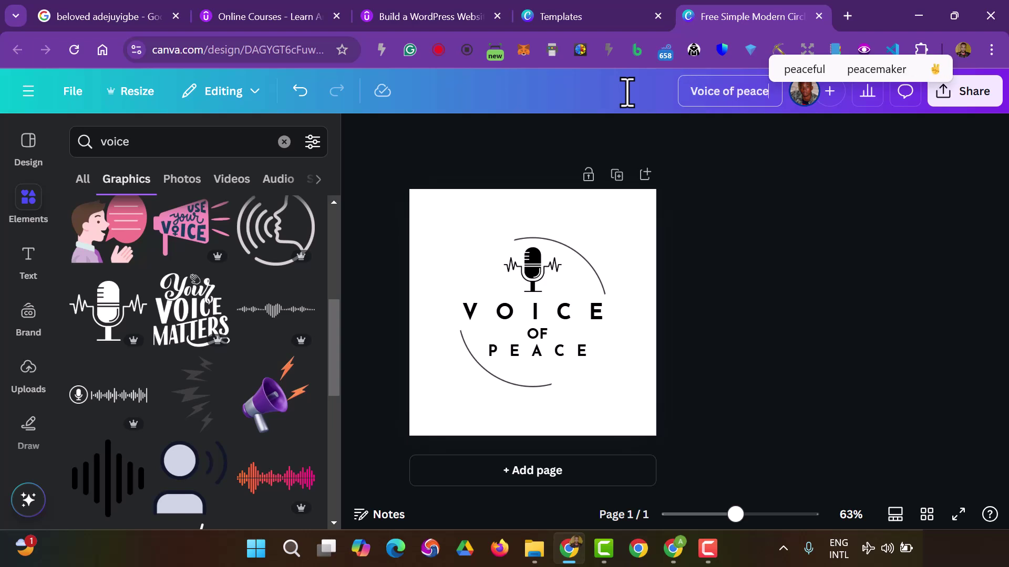
click(921, 215)
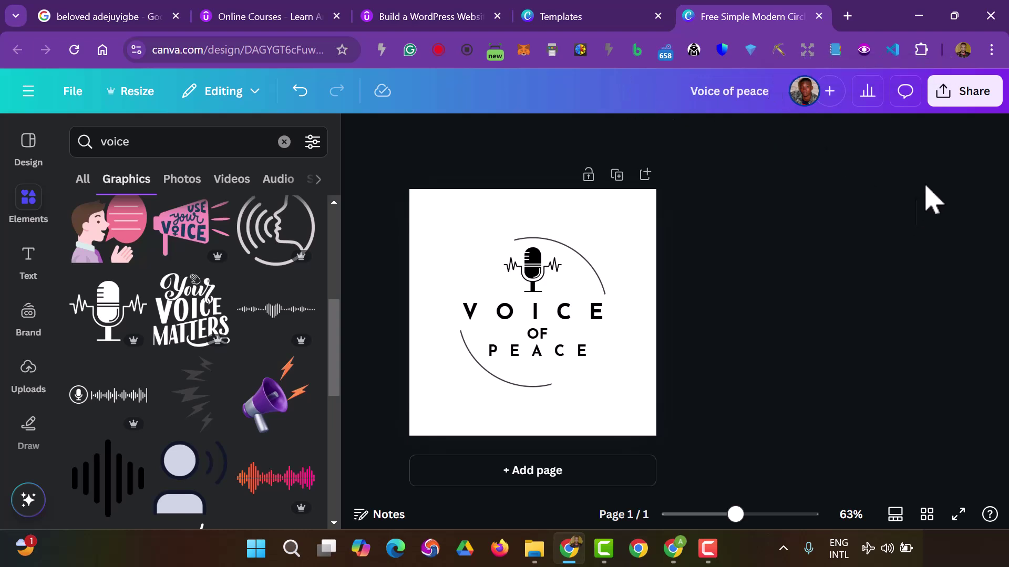
Download the logo as a PNG at 500 × 500 px with a non-transparent background.
click(969, 104)
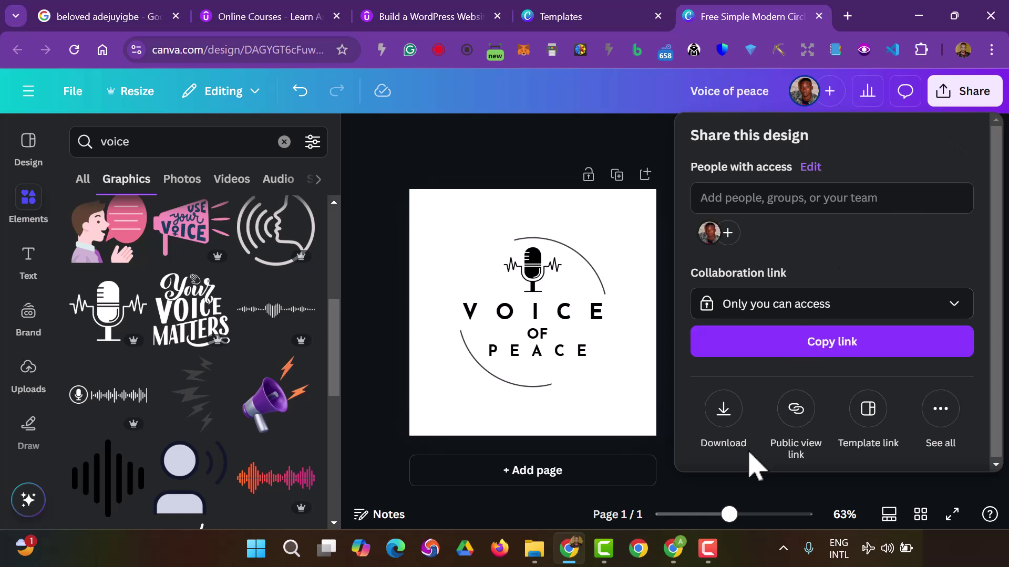
click(724, 409)
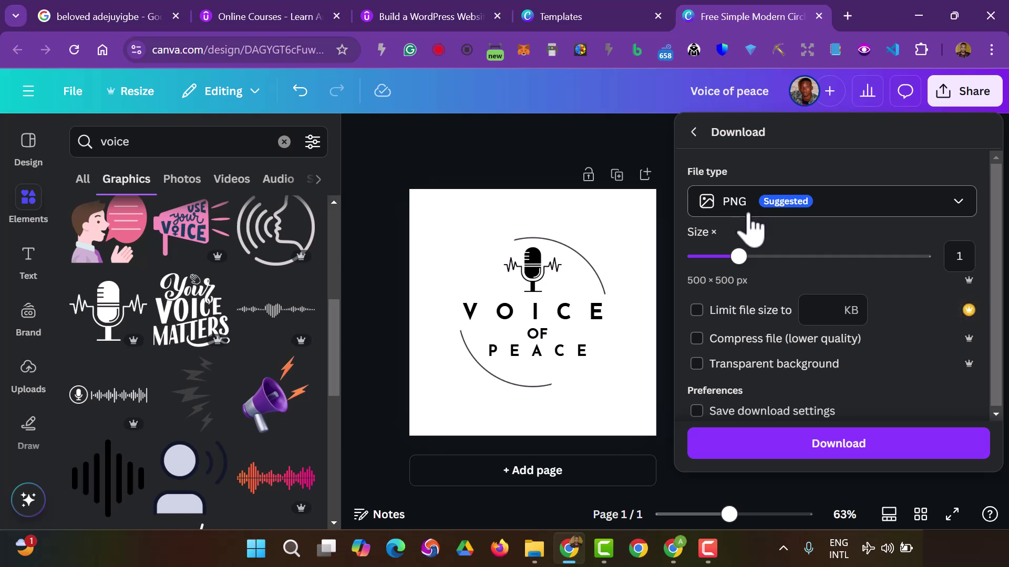
click(769, 341)
click(741, 364)
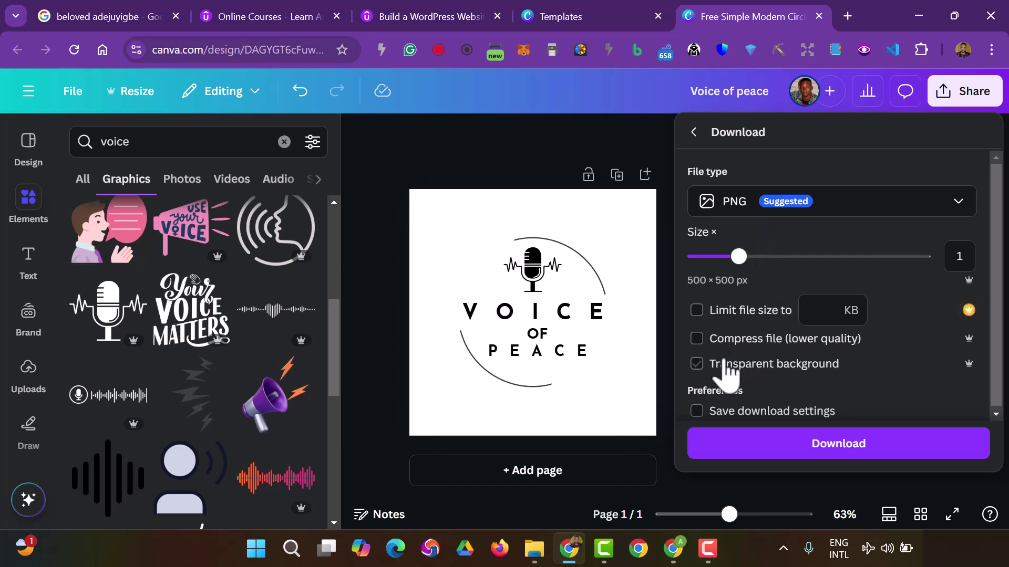
click(696, 368)
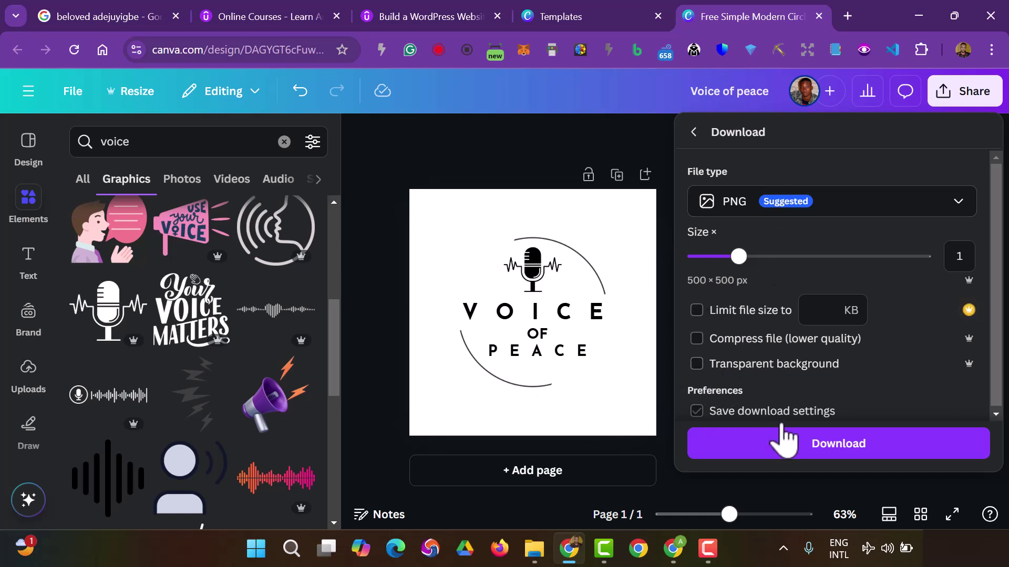
click(819, 447)
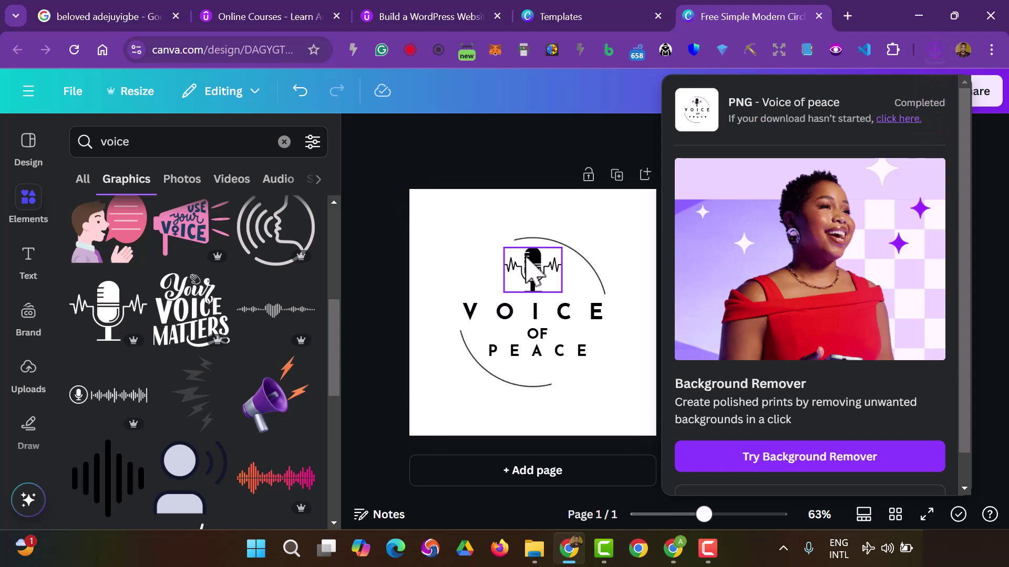
click(473, 158)
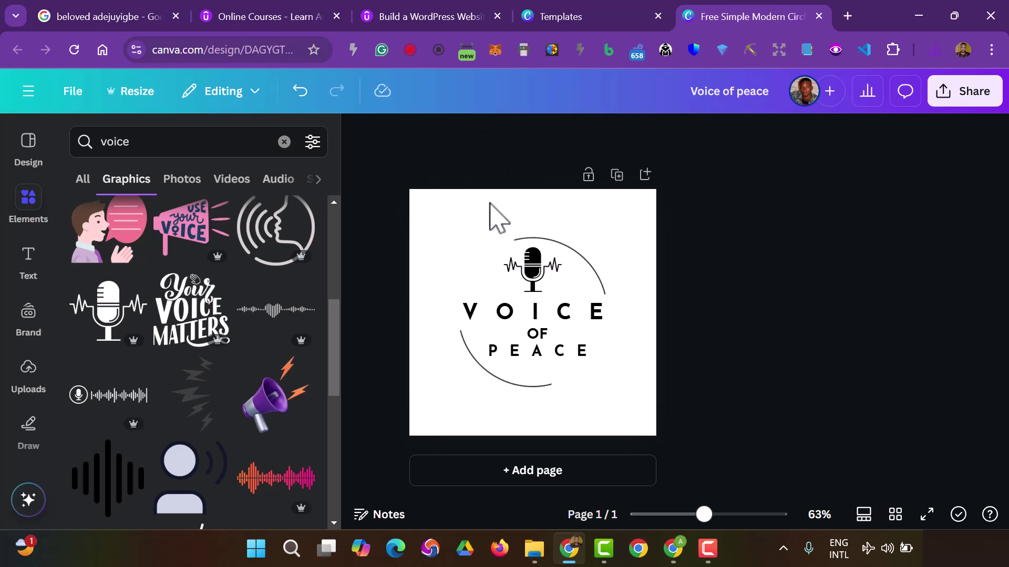
Switch to File Explorer, open the Voice of peace image from the Downloads folder and view it in a maximized window.
click(535, 548)
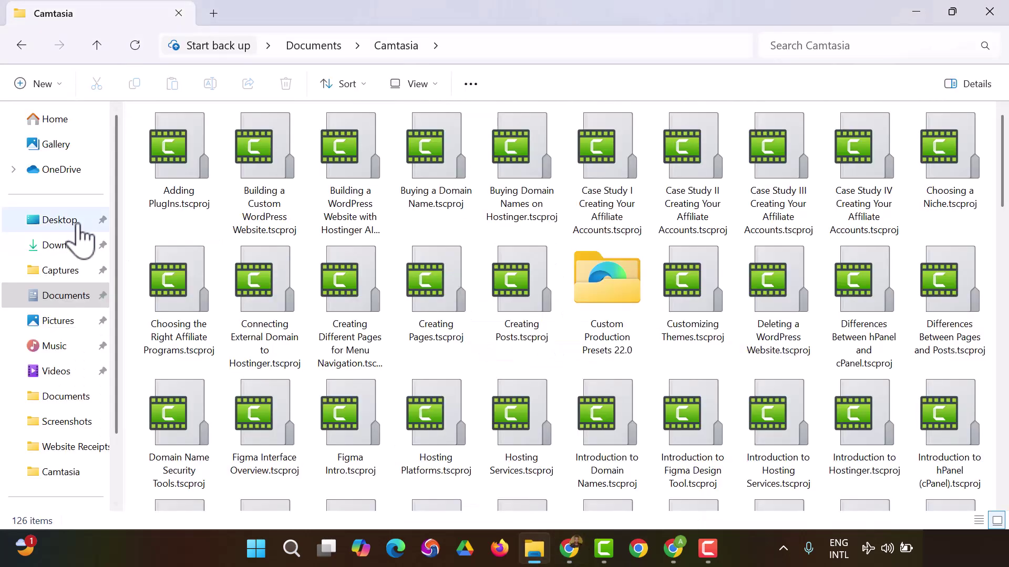
click(68, 250)
click(216, 176)
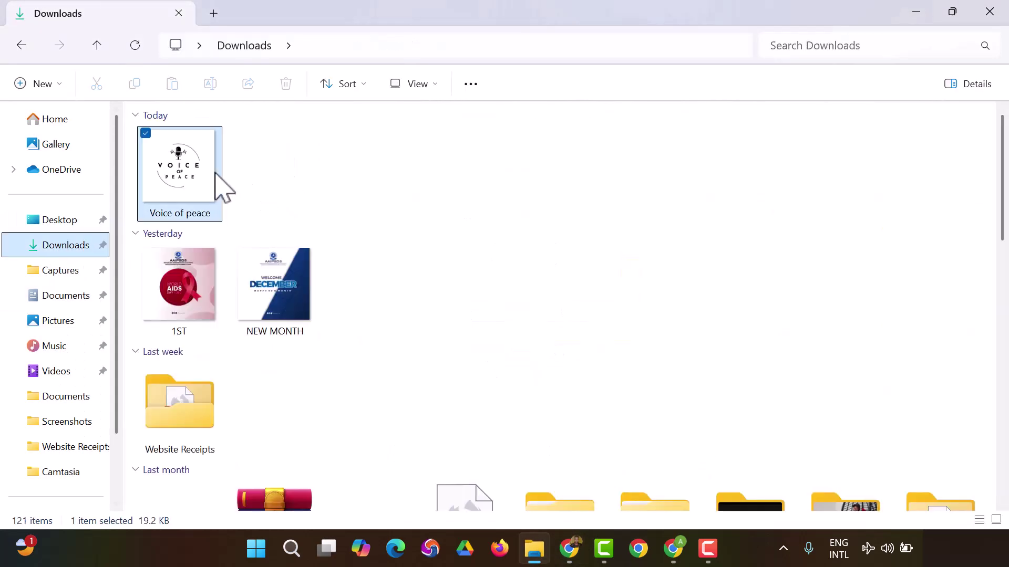
double_click(218, 178)
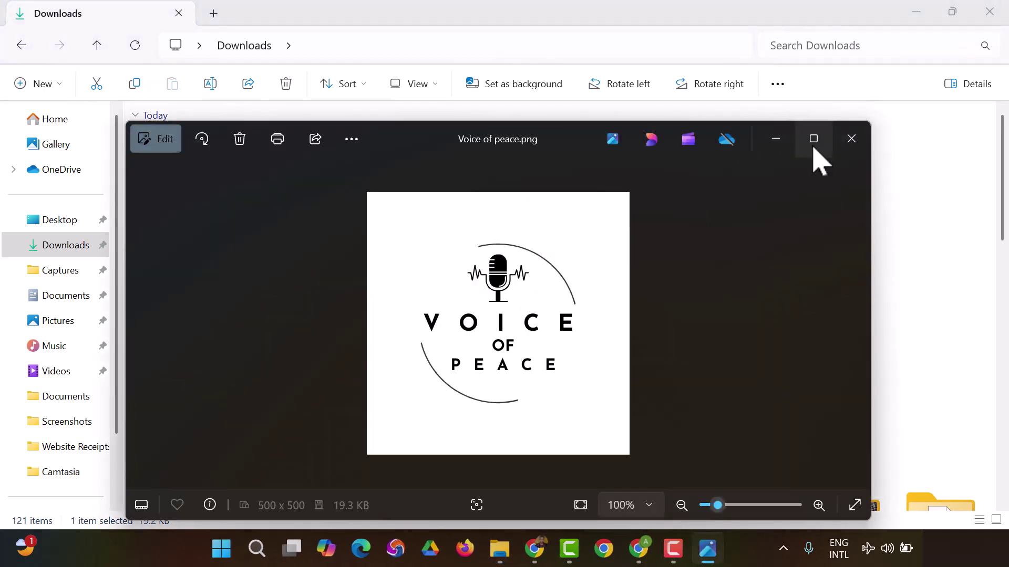
click(814, 149)
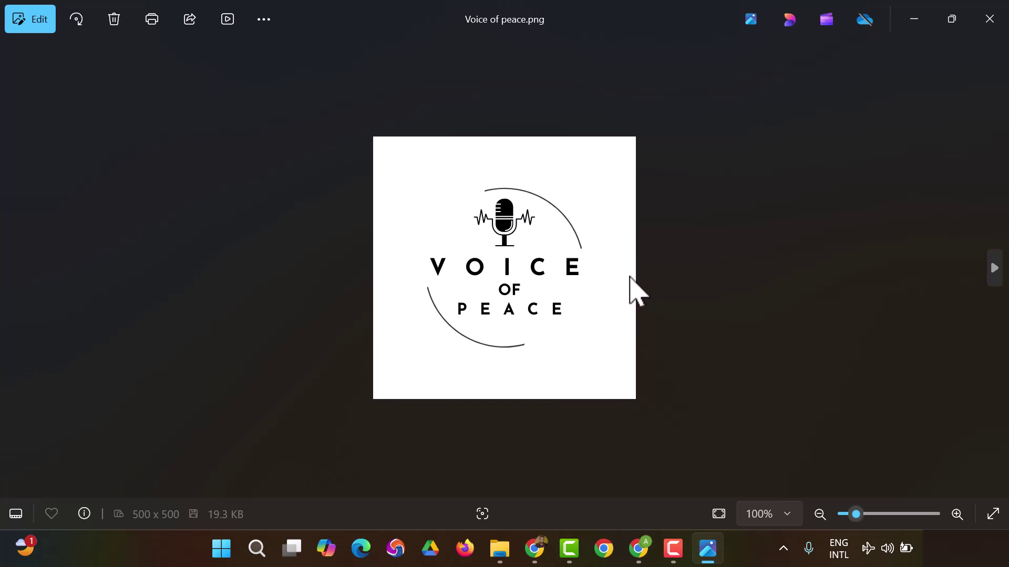
Switch to the Chrome window holding the Canva design and search Google for the instructor's full name in a new tab.
click(639, 548)
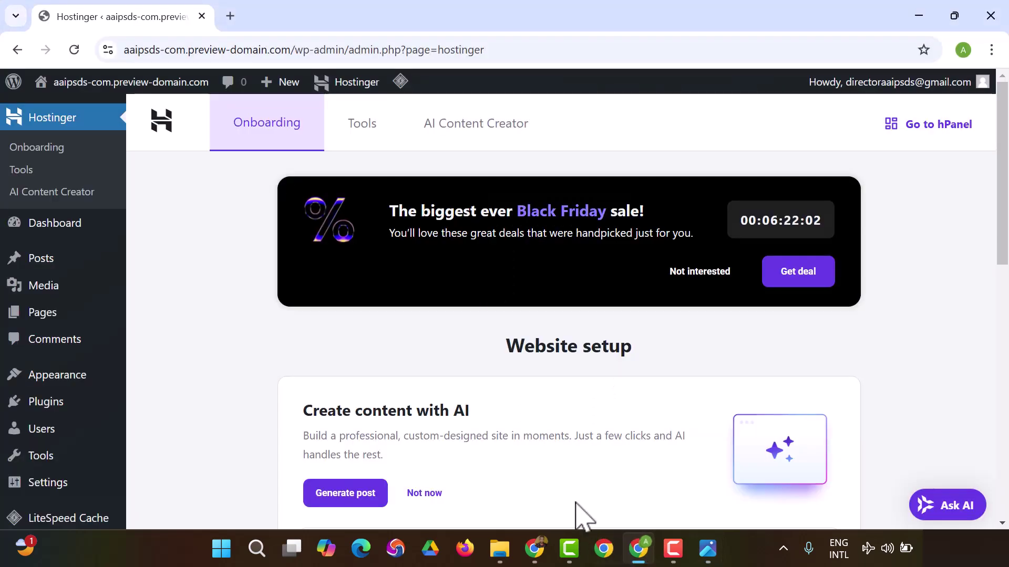
click(534, 549)
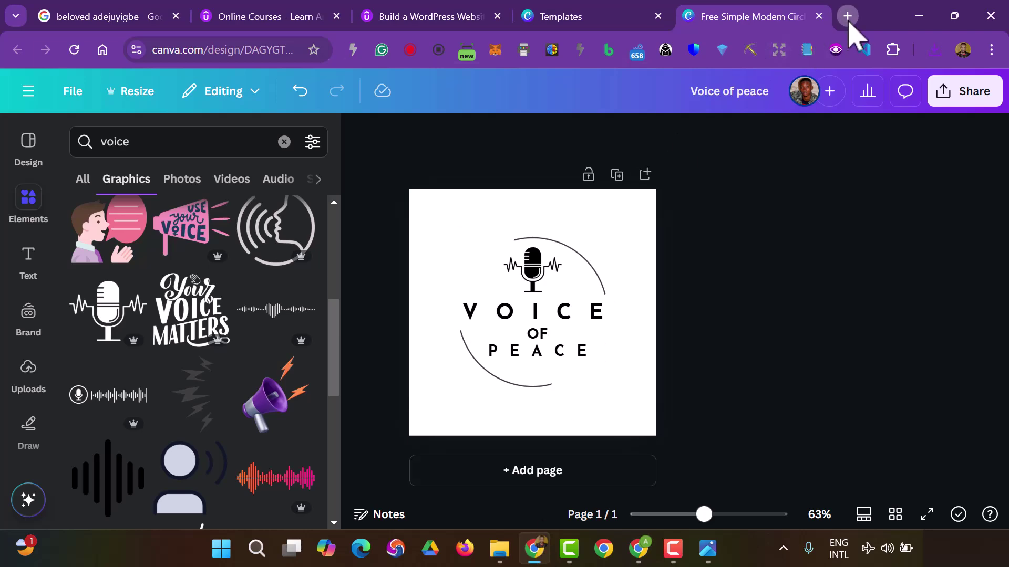
click(847, 15)
text(B)
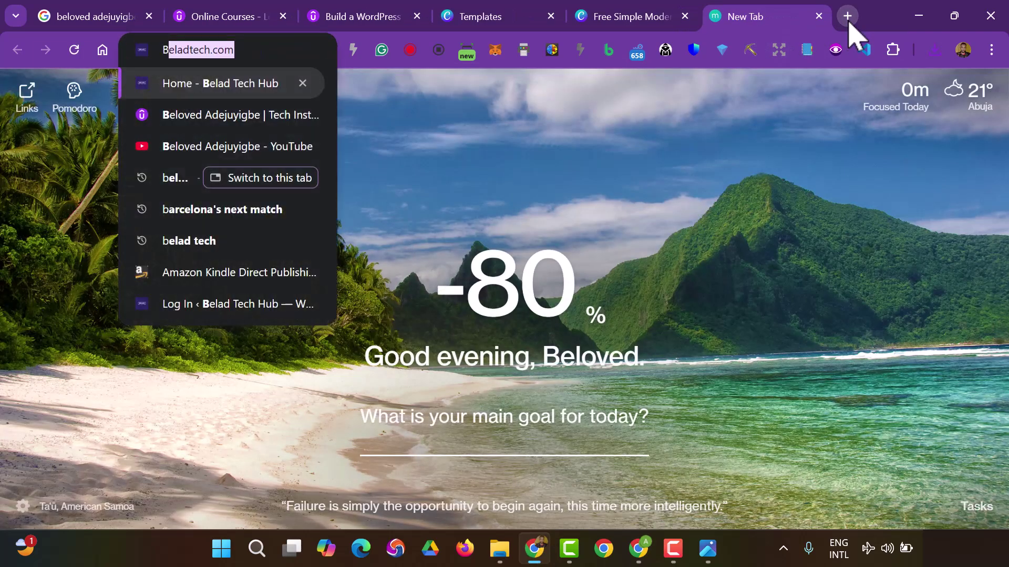
text(elo)
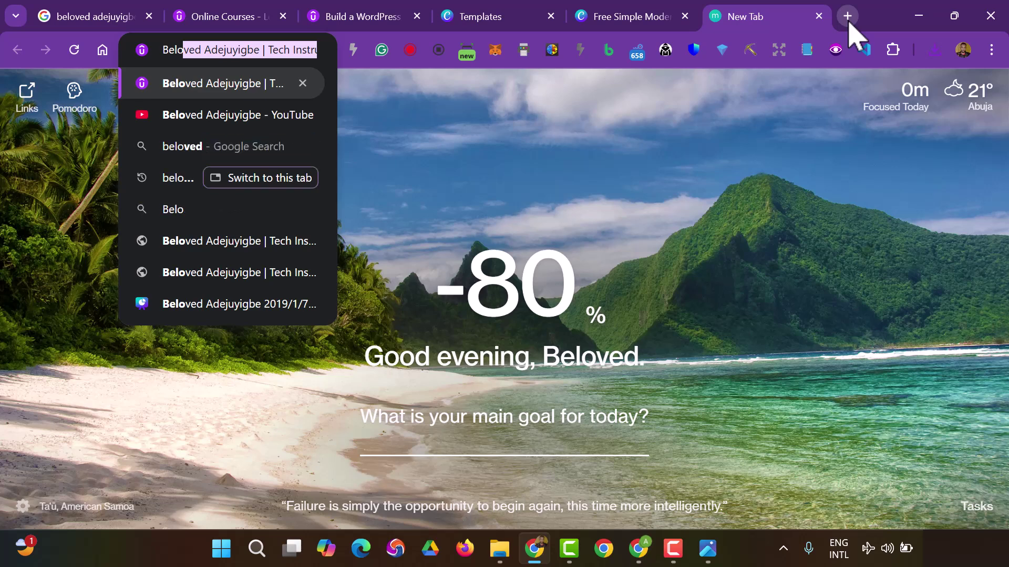
text(ve)
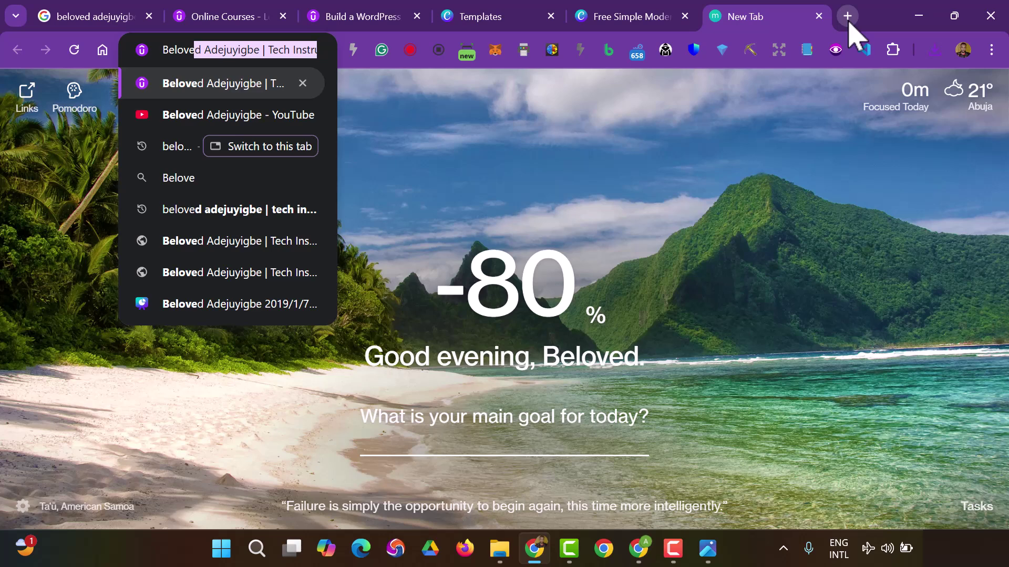
text(d Adejuyig)
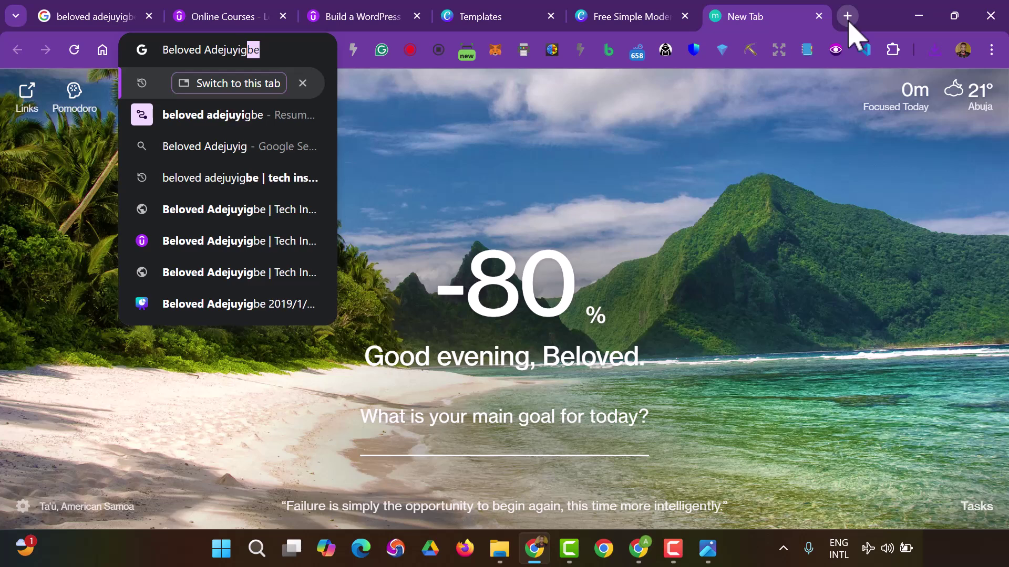
text(be)
key(Return)
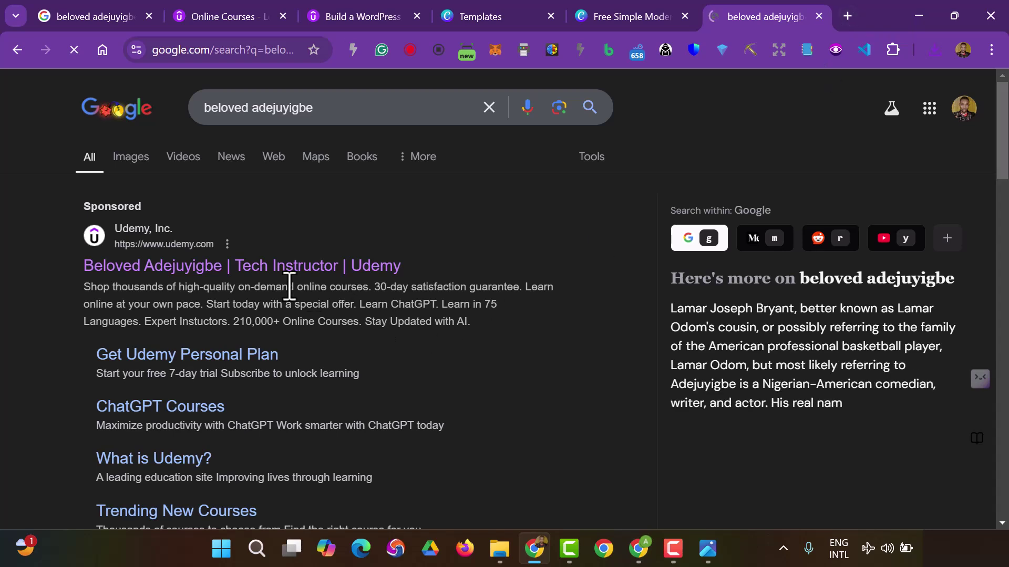
Open the instructor's Udemy profile from the search results and follow its website link to the Belad Tech Hub Academy page.
click(237, 274)
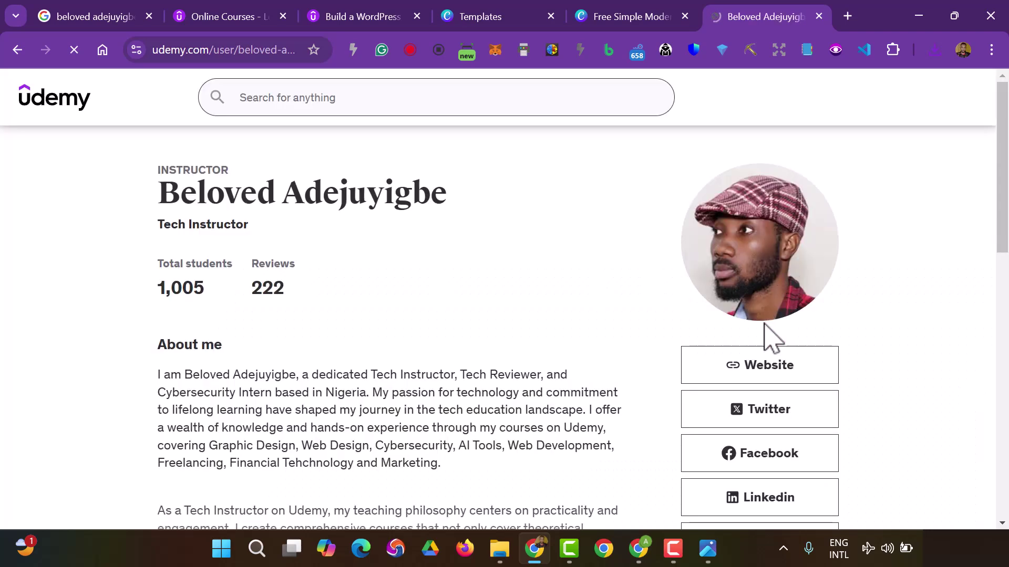
click(749, 367)
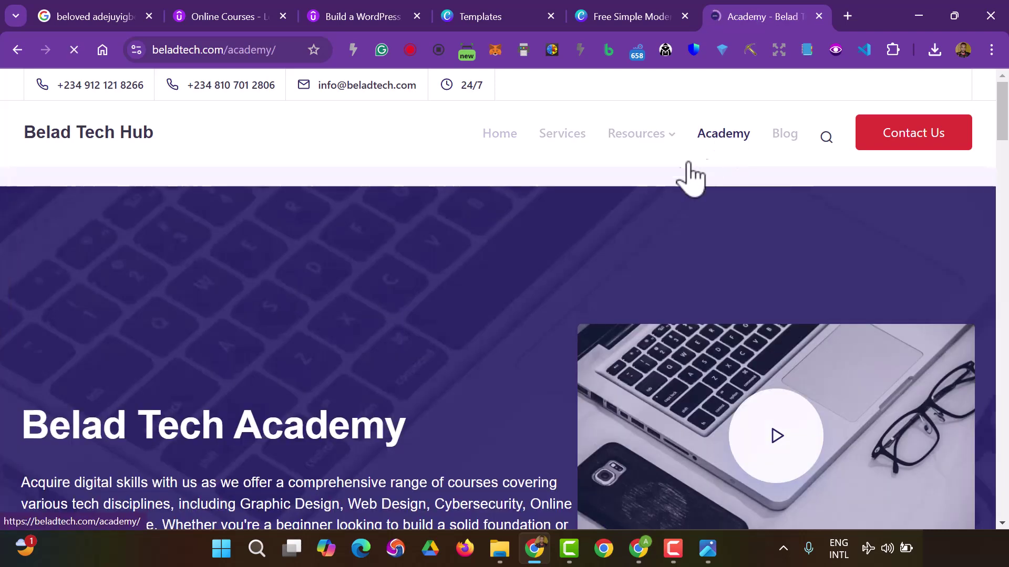
Examine the course cards on the Belad Tech Hub Academy page, including the descriptions and topics of each course.
scroll(609, 200, down, 5)
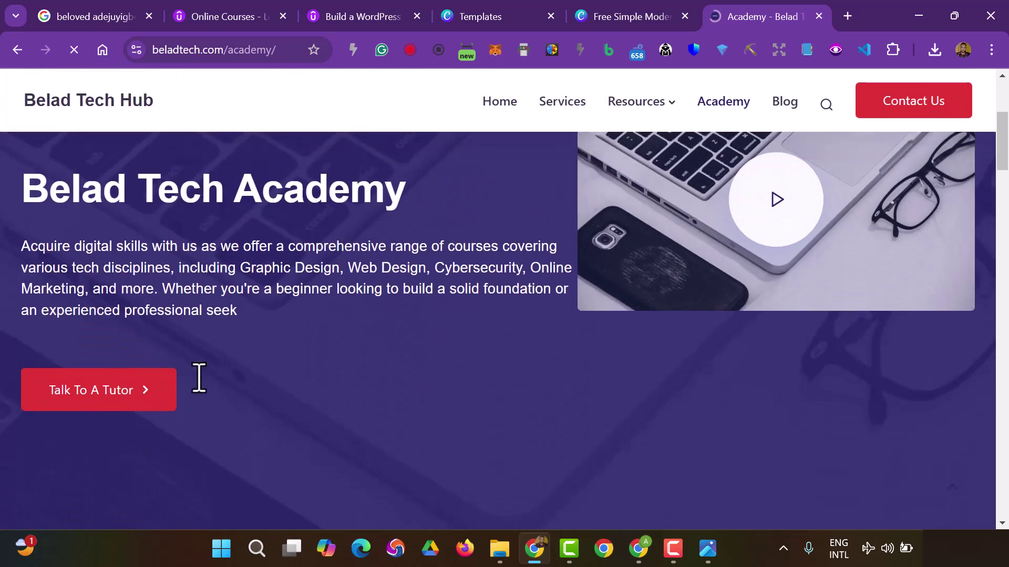
scroll(410, 467, up, 1)
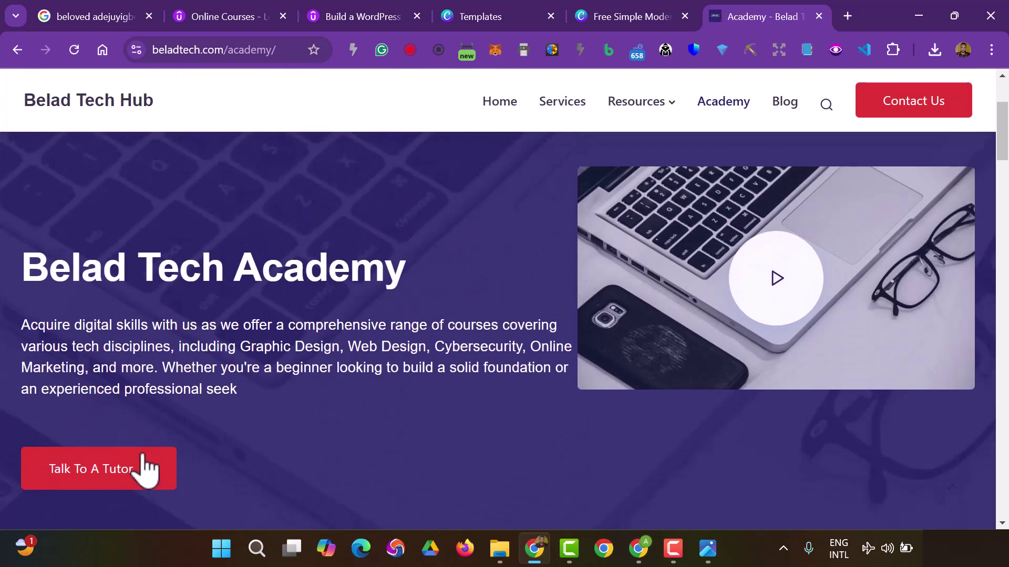
scroll(367, 338, down, 5)
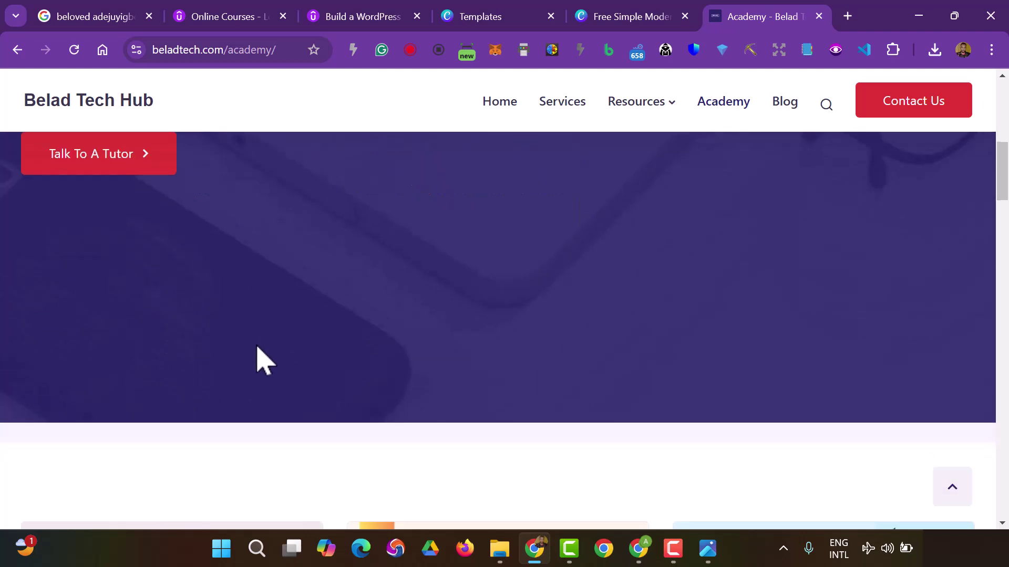
scroll(261, 358, down, 7)
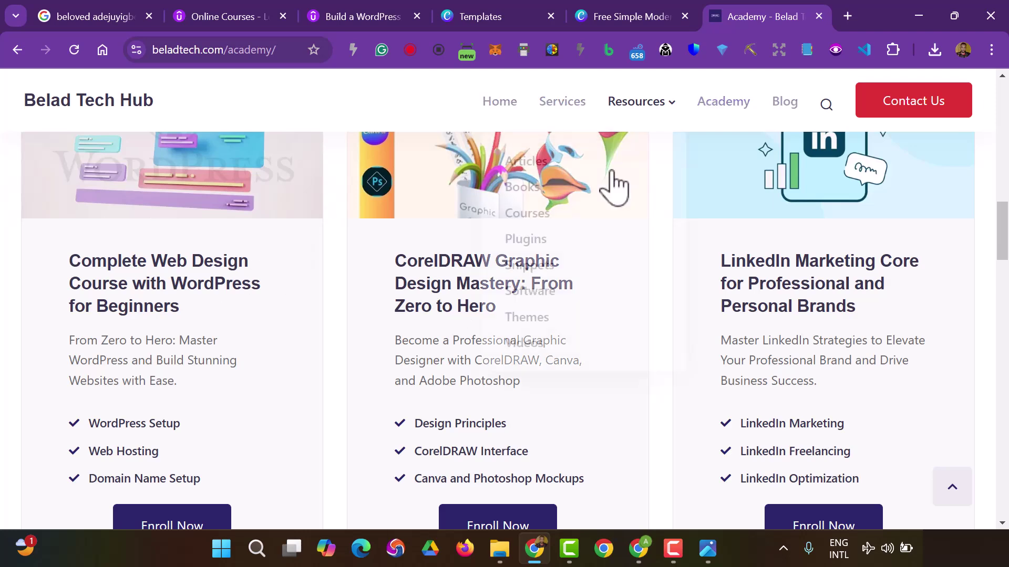
scroll(612, 171, down, 3)
scroll(489, 294, up, 2)
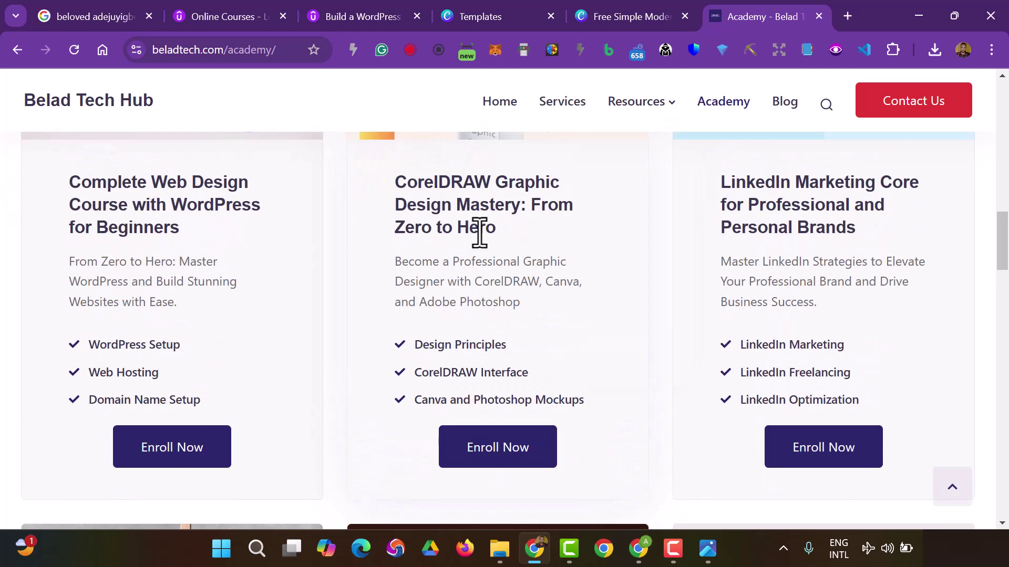
scroll(500, 295, up, 3)
scroll(499, 366, down, 4)
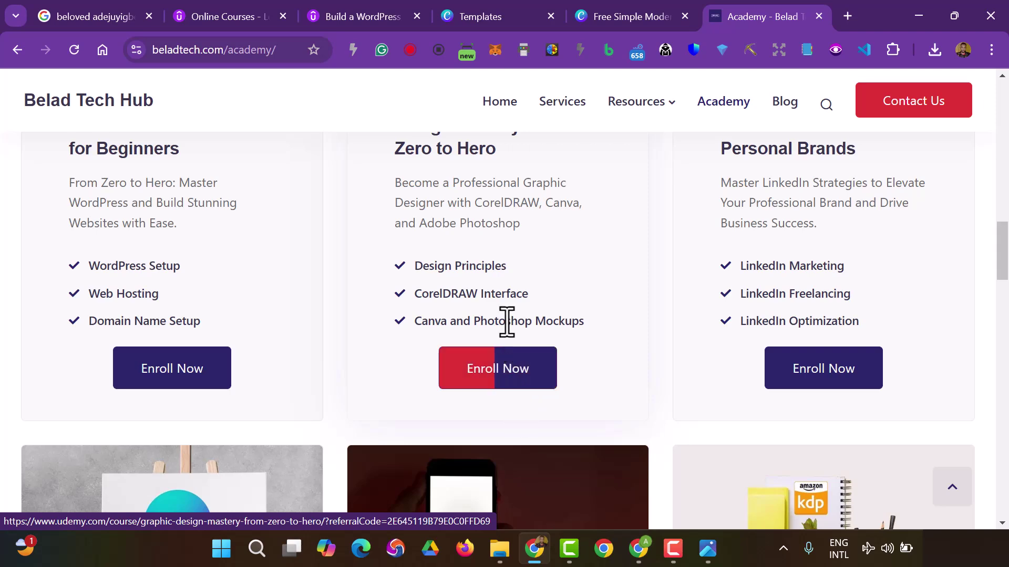
scroll(470, 371, down, 5)
scroll(178, 353, down, 2)
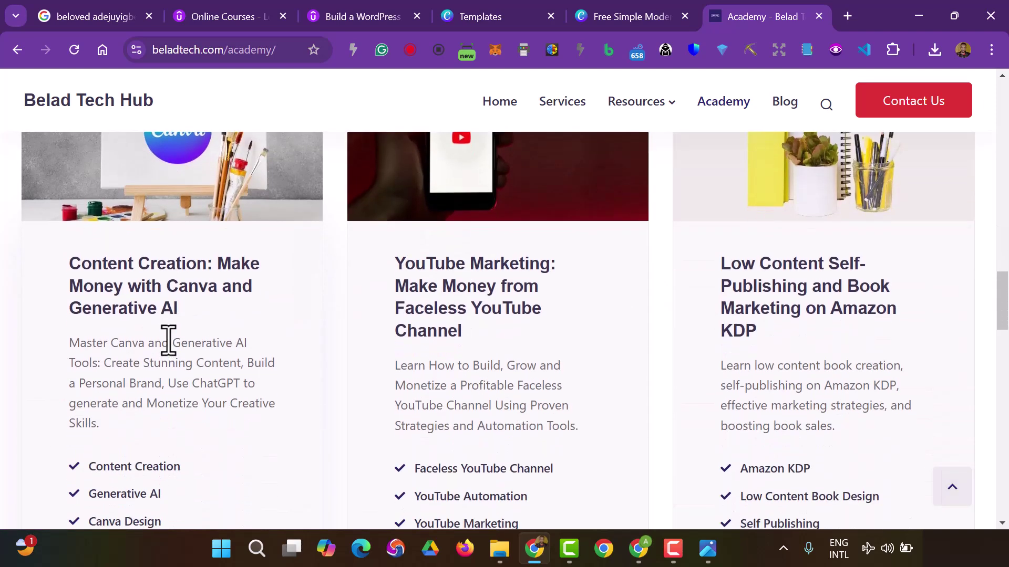
scroll(169, 343, up, 1)
scroll(153, 338, down, 3)
scroll(180, 387, up, 3)
scroll(492, 218, up, 7)
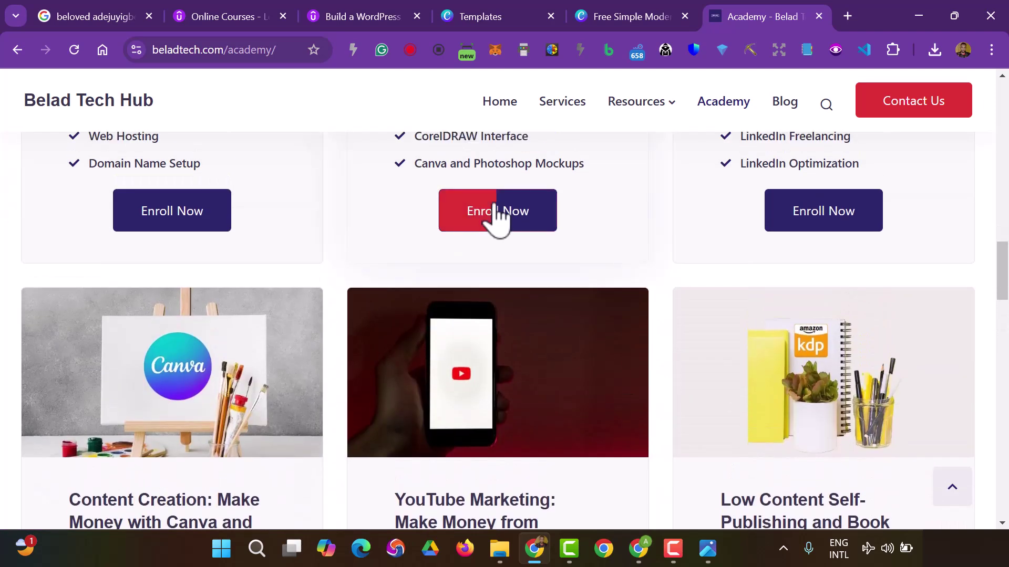
scroll(469, 236, down, 1)
scroll(243, 360, down, 5)
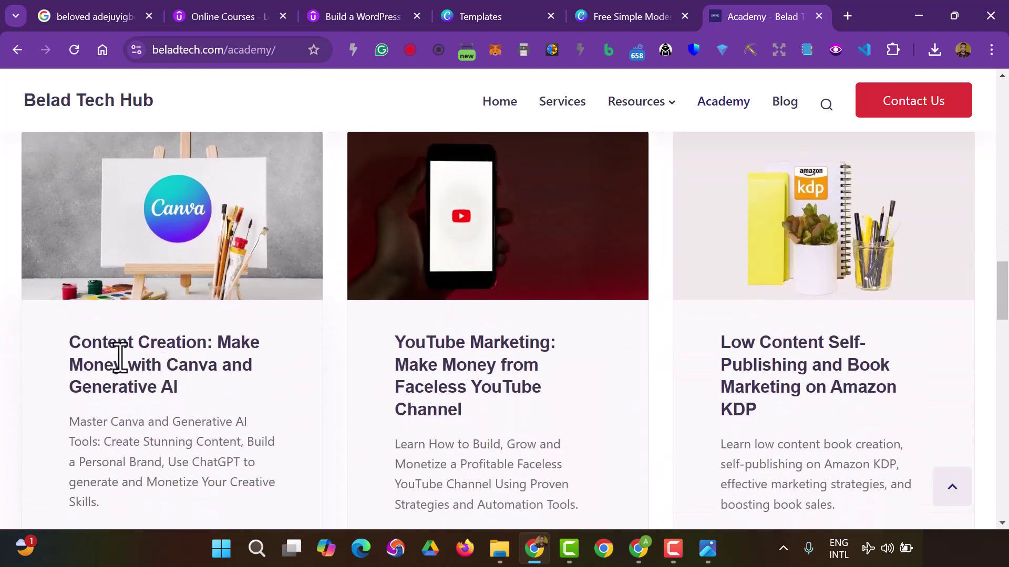
scroll(284, 387, down, 6)
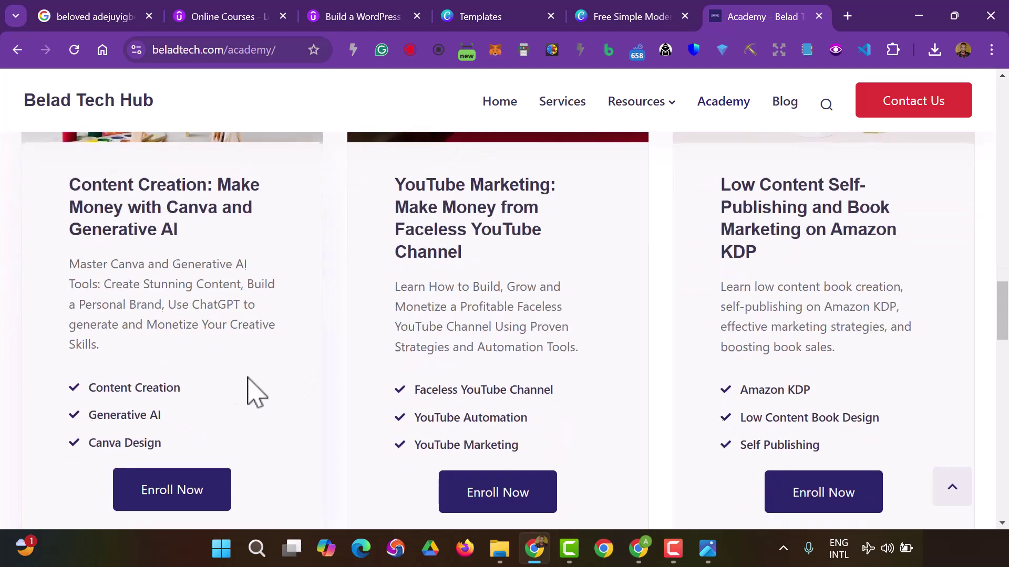
scroll(178, 368, up, 5)
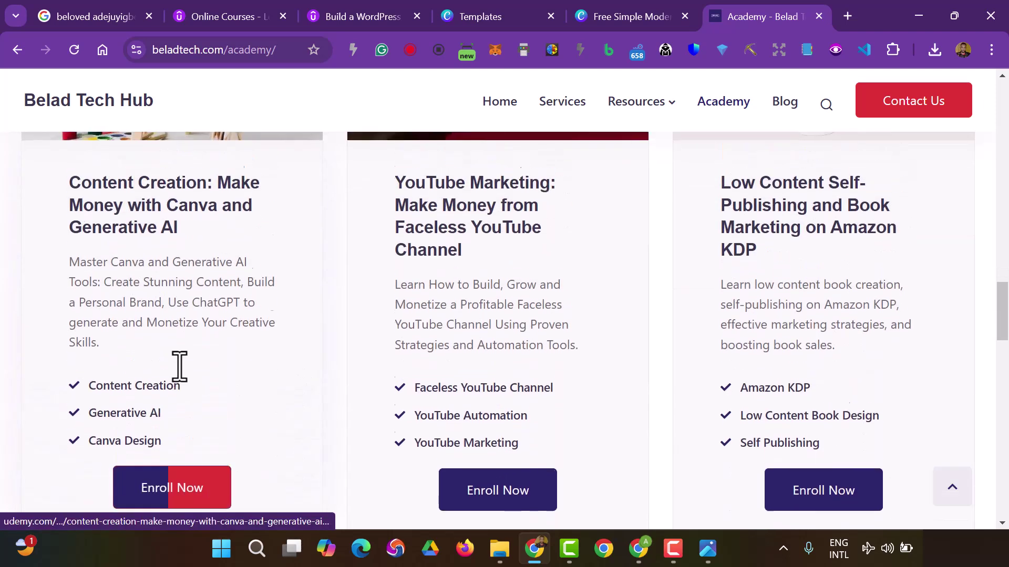
scroll(436, 330, down, 12)
scroll(452, 325, up, 2)
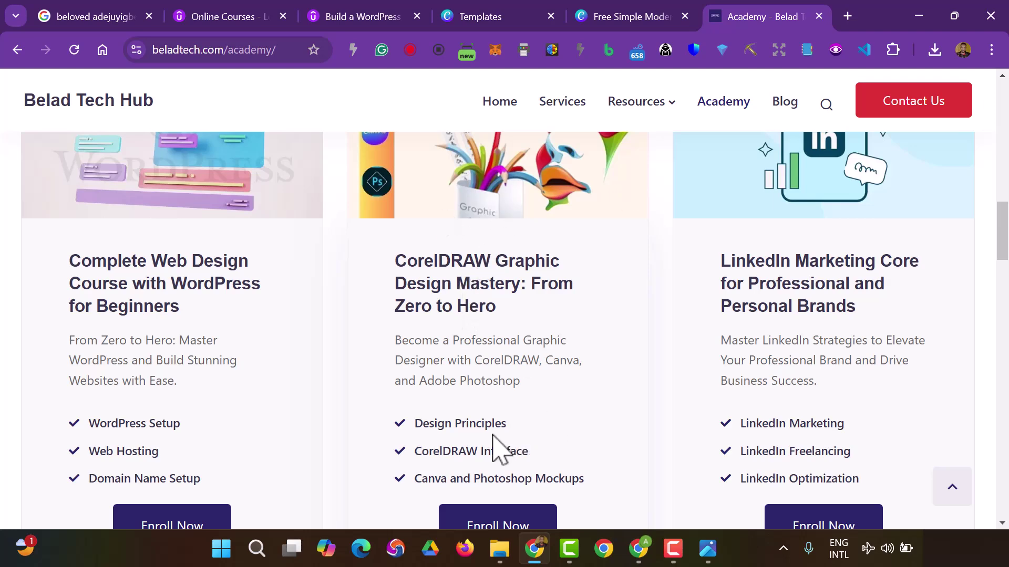
Switch to File Explorer at the Downloads folder holding the Voice of peace image.
click(499, 552)
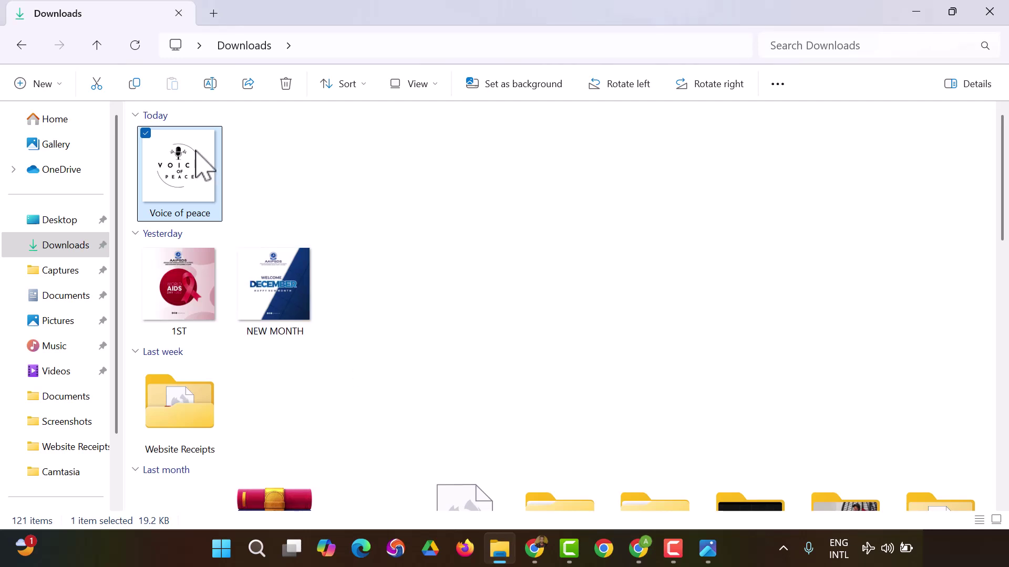